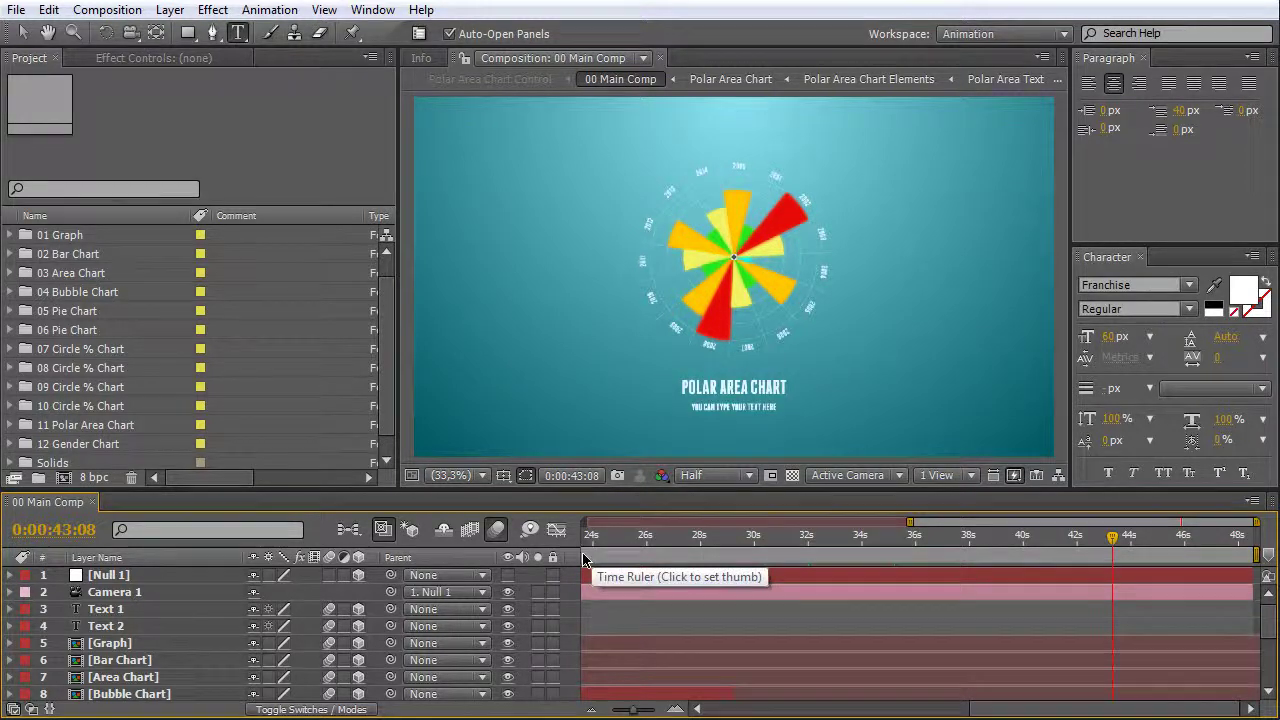
- Expand the 11 Polar Area Chart and Polar Area Control folders in the Project panel
{"action": "left_click", "coordinate": [82, 427]}
{"action": "left_click", "coordinate": [10, 429]}
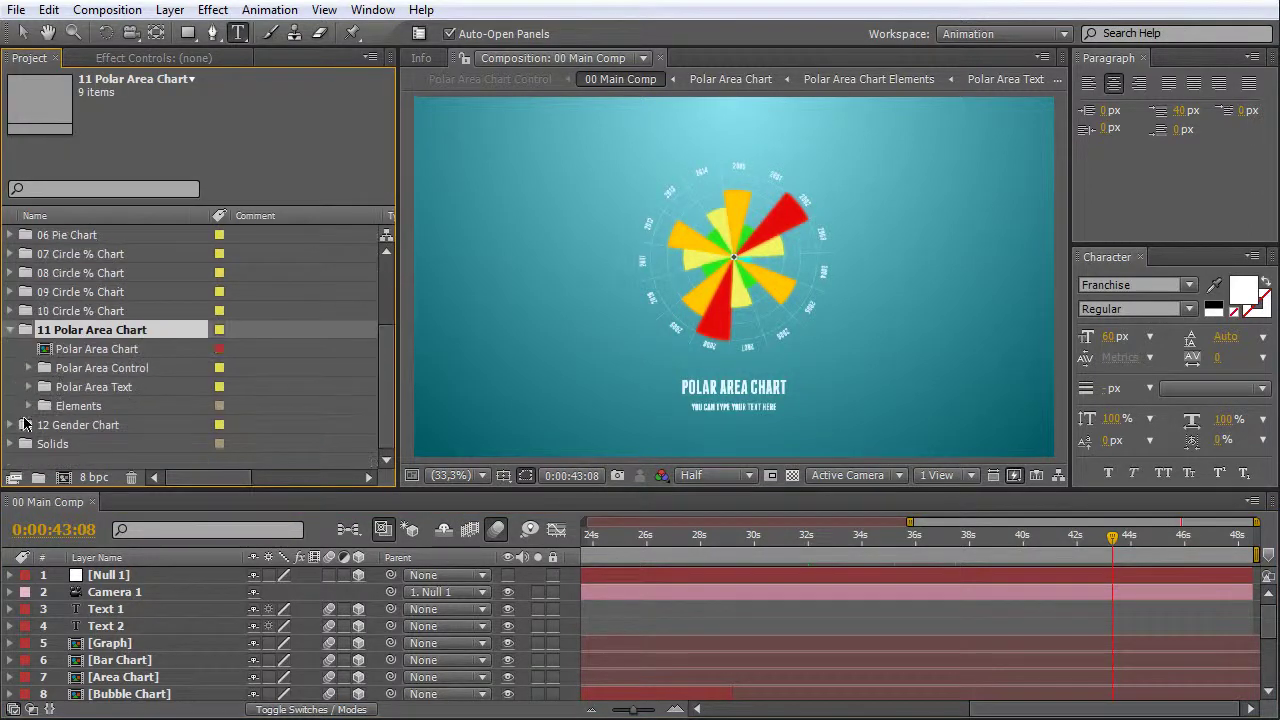
{"action": "left_click", "coordinate": [28, 372]}
{"action": "left_click", "coordinate": [28, 369]}
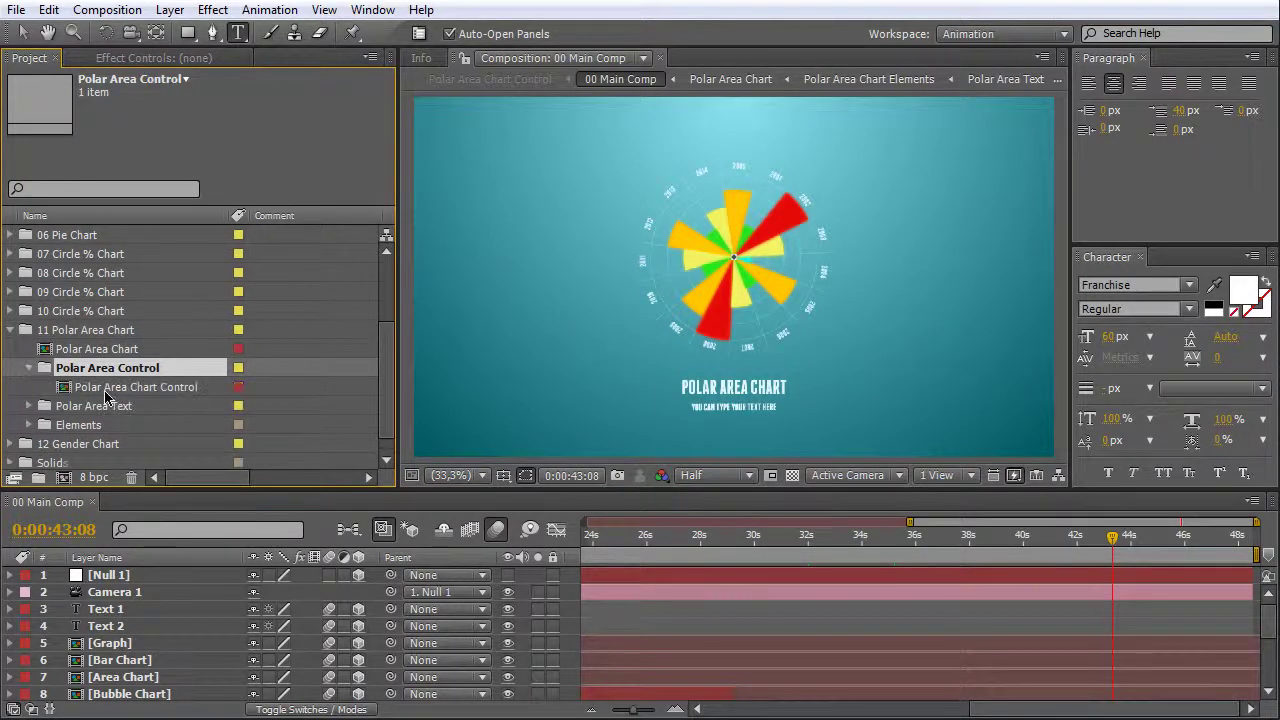
- Open the Polar Area Chart Control comp and show its control layer's Effect Controls
{"action": "double_click", "coordinate": [137, 390]}
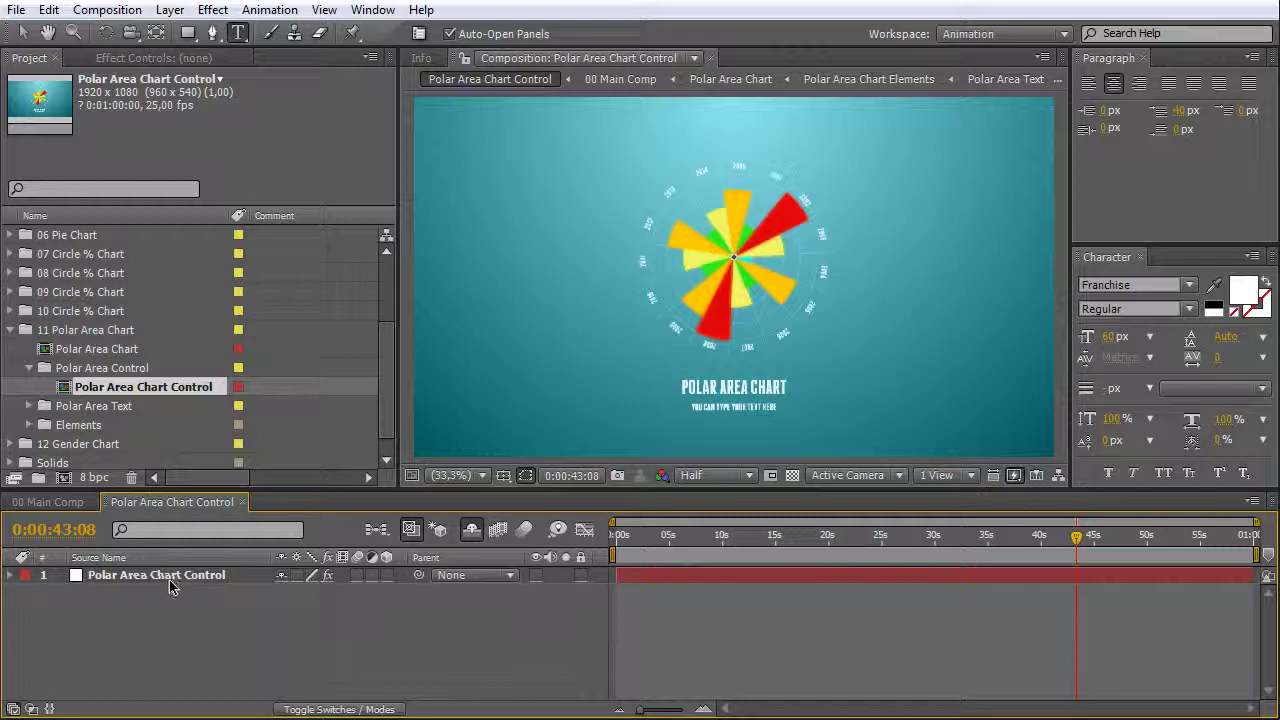
{"action": "left_click", "coordinate": [170, 583]}
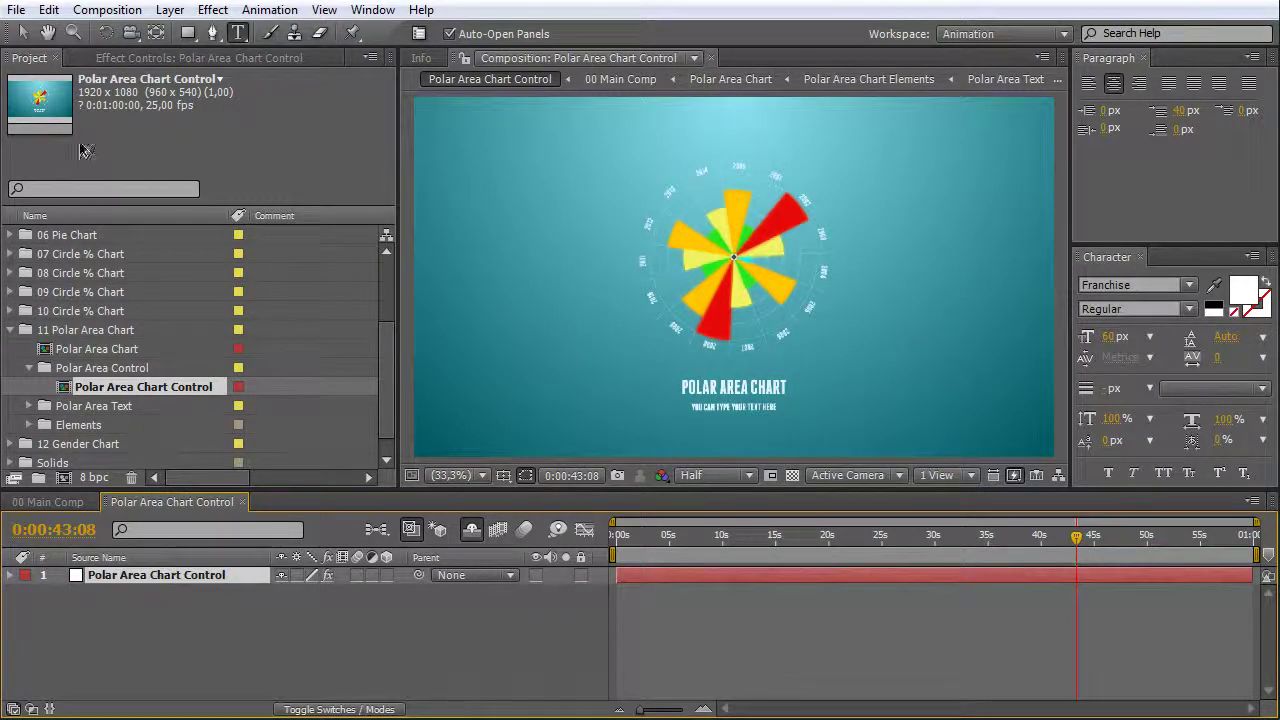
{"action": "left_click", "coordinate": [157, 61]}
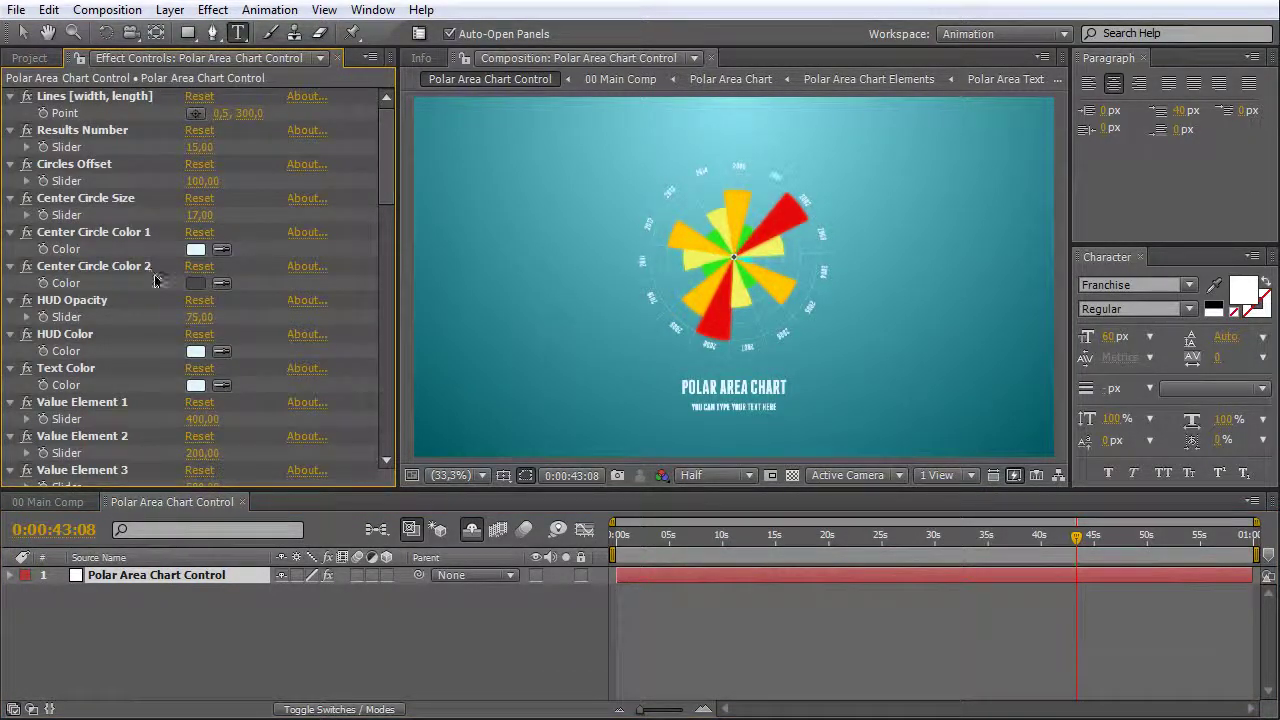
- Lower Value Element 2 to 296 and reduce Value Elements 3 and 4
{"action": "scroll", "coordinate": [152, 282], "scroll_direction": "down", "scroll_amount": 5}
{"action": "scroll", "coordinate": [150, 283], "scroll_direction": "up", "scroll_amount": 5}
{"action": "scroll", "coordinate": [148, 285], "scroll_direction": "down", "scroll_amount": 3}
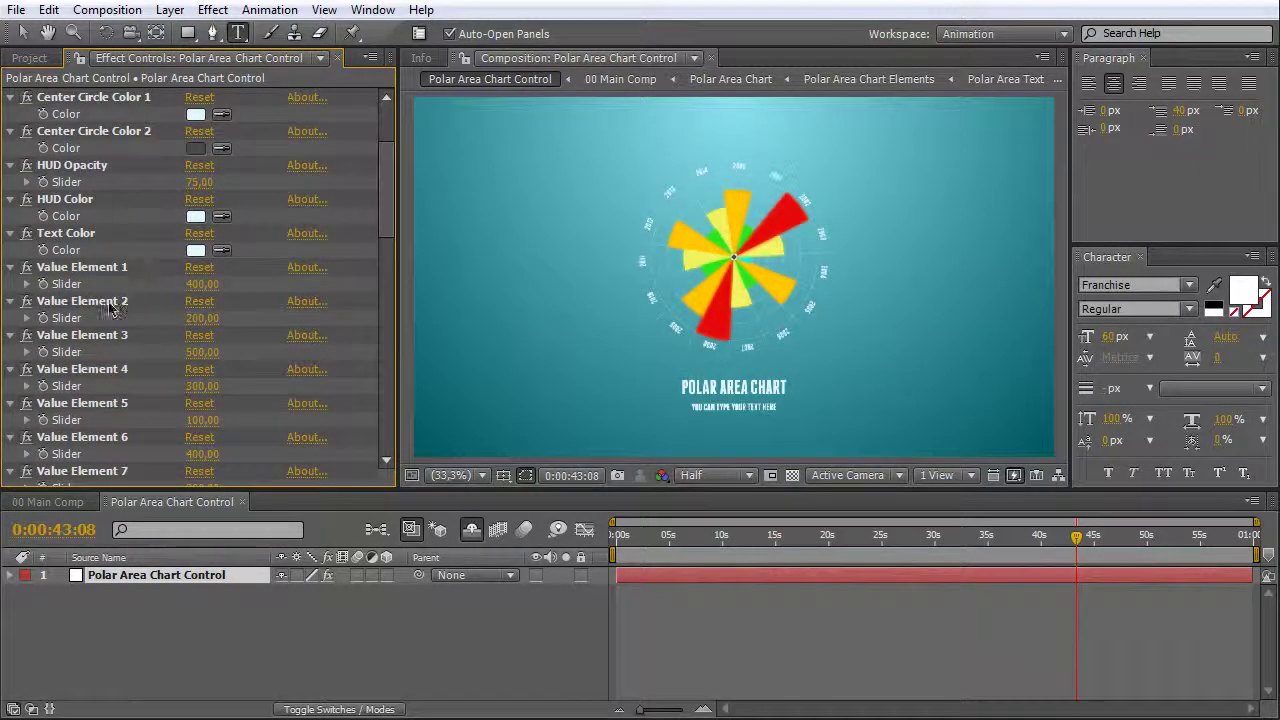
{"action": "scroll", "coordinate": [112, 310], "scroll_direction": "down", "scroll_amount": 1}
{"action": "left_click", "coordinate": [192, 272]}
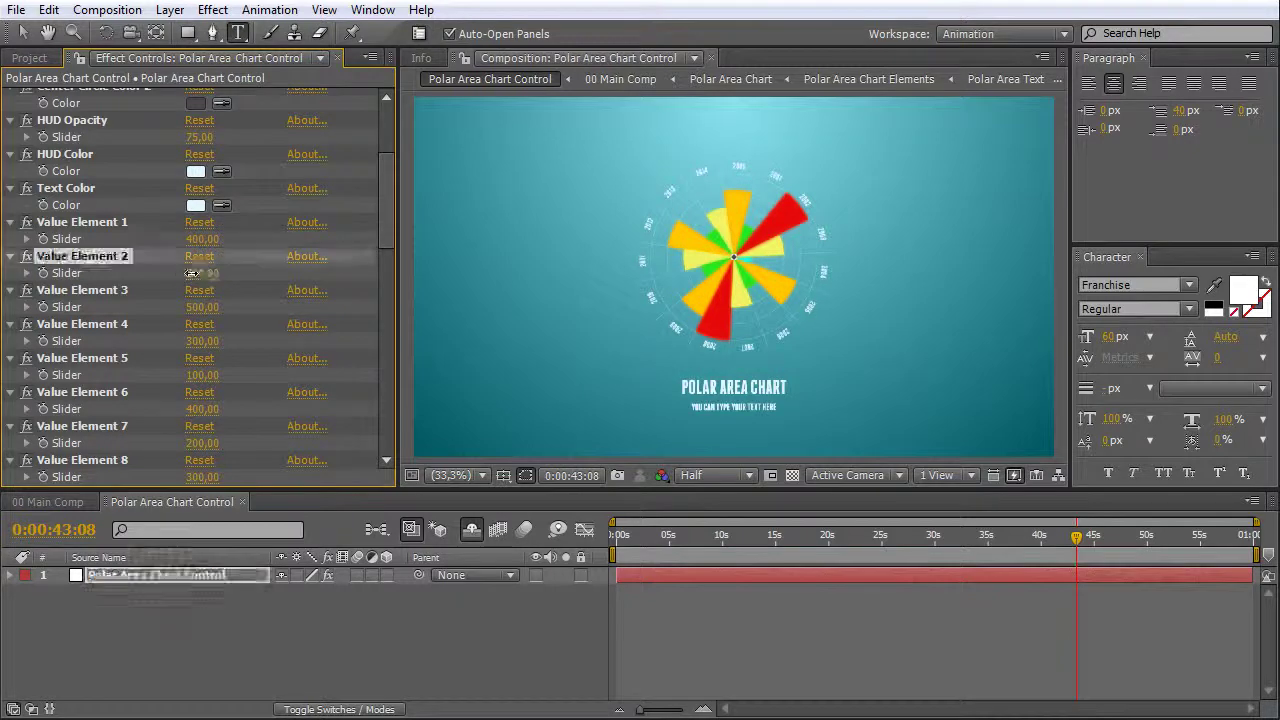
{"action": "left_click_drag", "start_coordinate": [192, 272], "coordinate": [296, 268]}
{"action": "left_click", "coordinate": [203, 343]}
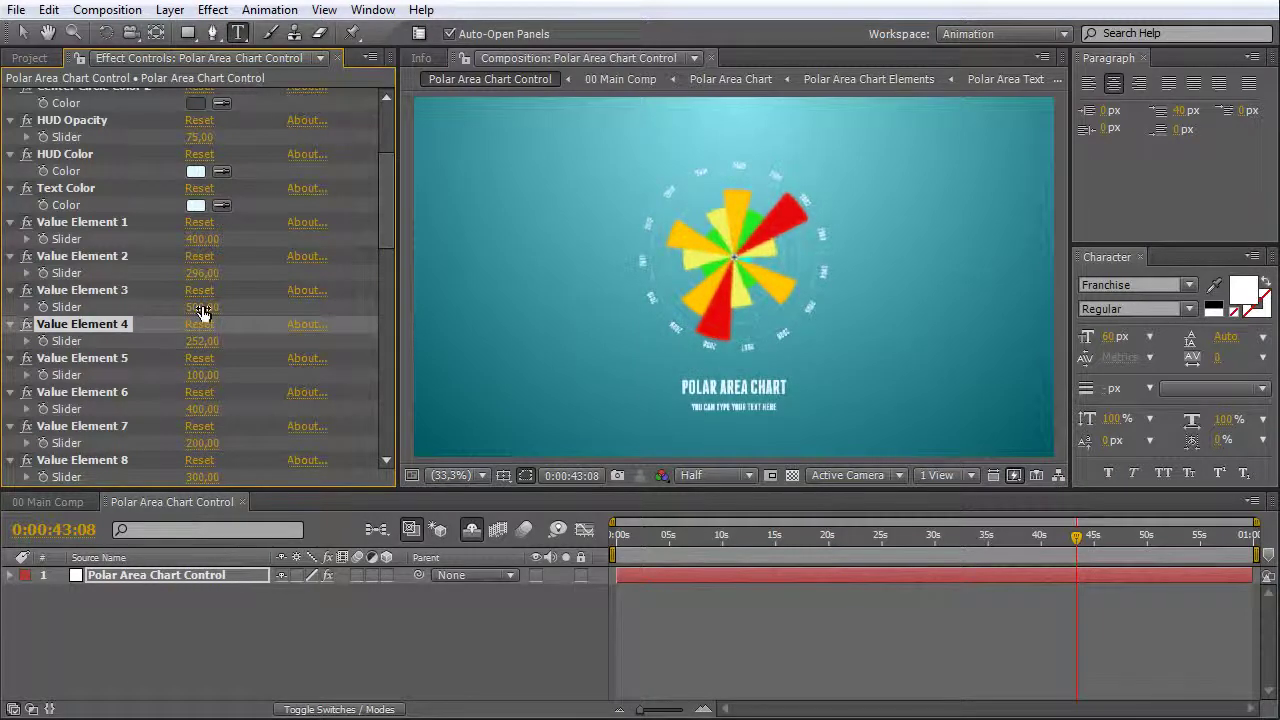
{"action": "left_click_drag", "start_coordinate": [200, 307], "coordinate": [97, 317]}
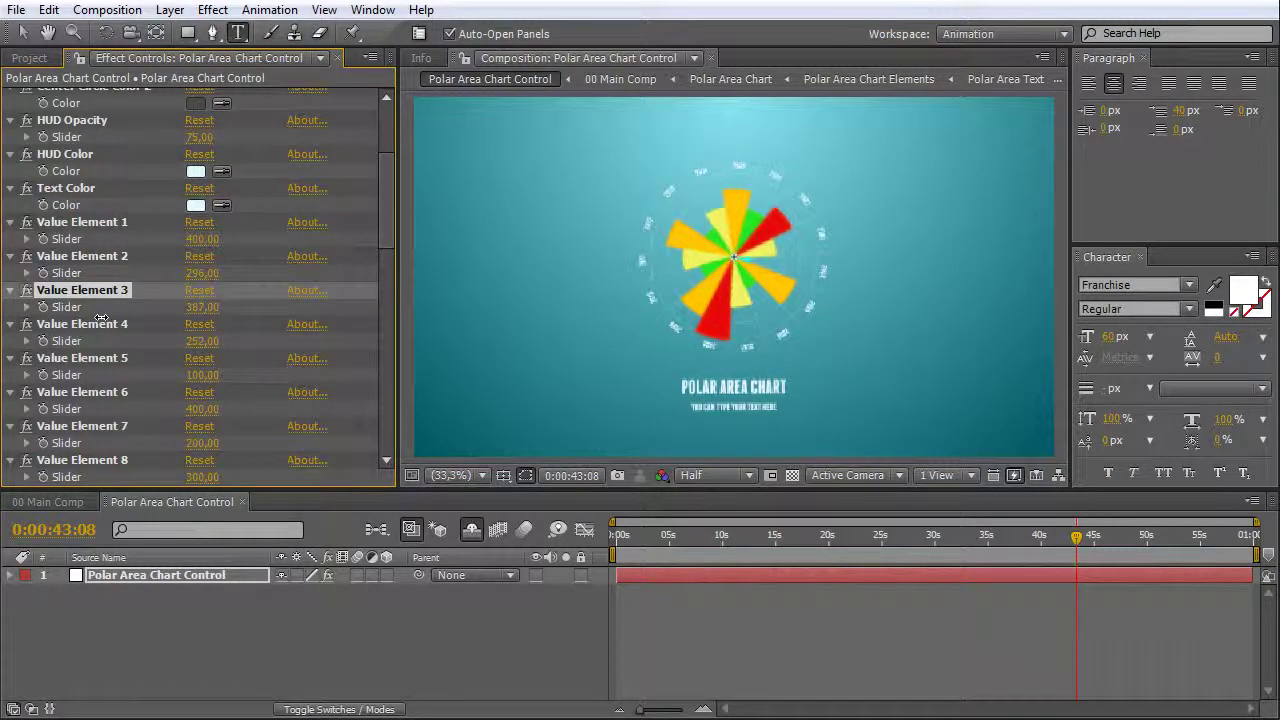
- Set Value Element 6 to about 336 and Element 5 to 436, then adjust the later elements
{"action": "left_click_drag", "start_coordinate": [205, 410], "coordinate": [136, 407]}
{"action": "scroll", "coordinate": [194, 400], "scroll_direction": "down", "scroll_amount": 5}
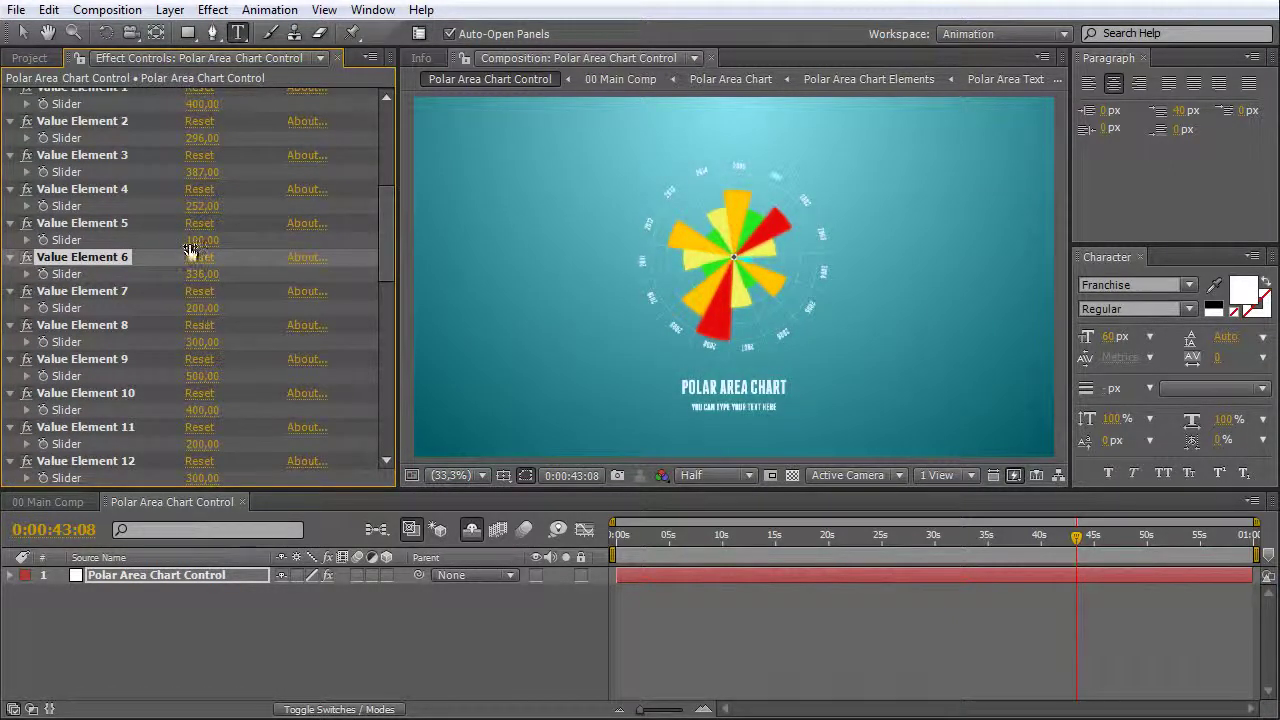
{"action": "left_click_drag", "start_coordinate": [194, 240], "coordinate": [538, 250]}
{"action": "scroll", "coordinate": [200, 300], "scroll_direction": "down", "scroll_amount": 1}
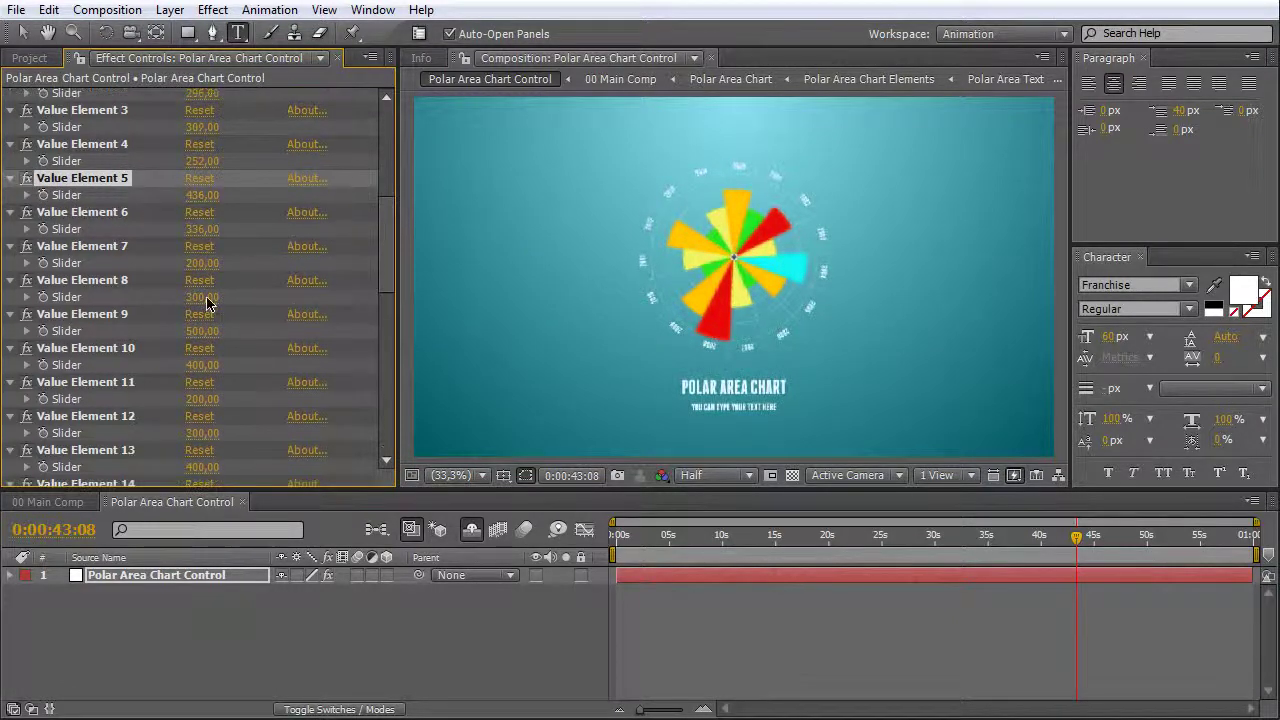
{"action": "left_click_drag", "start_coordinate": [203, 331], "coordinate": [296, 311]}
{"action": "scroll", "coordinate": [200, 350], "scroll_direction": "down", "scroll_amount": 2}
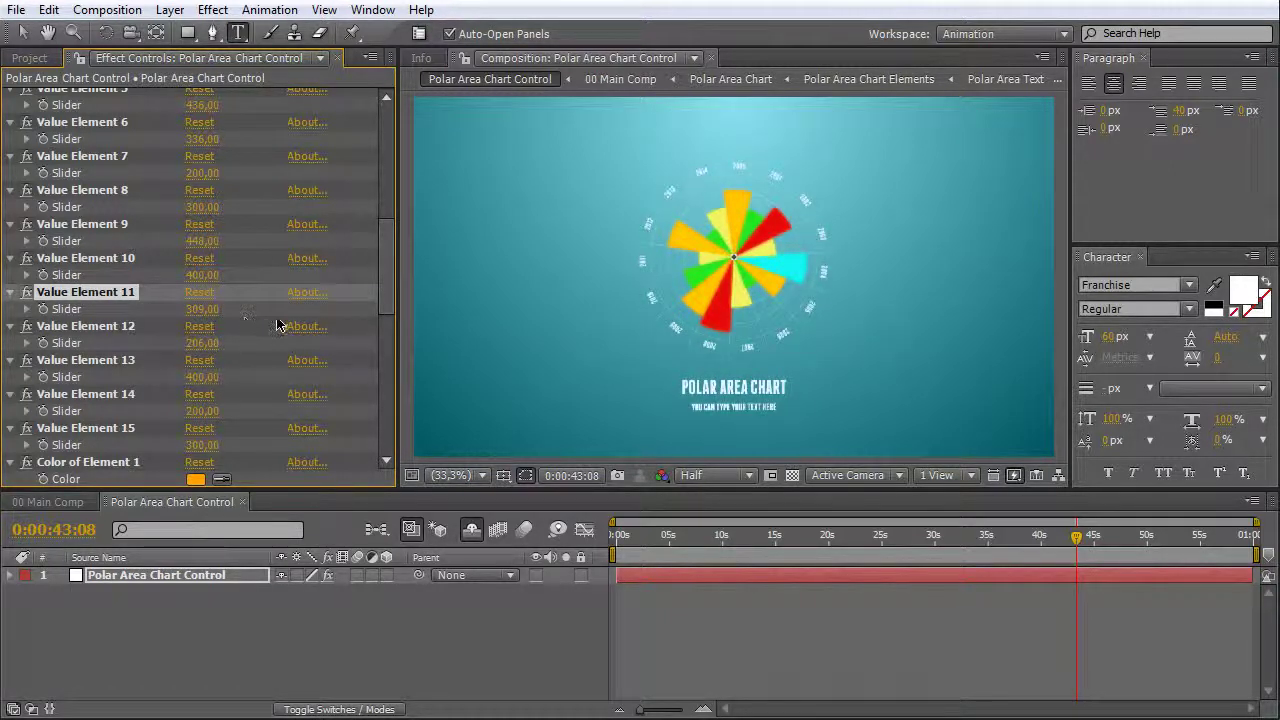
- Recolour element 3 orange by sampling element 1's swatch with the eyedropper
{"action": "scroll", "coordinate": [280, 335], "scroll_direction": "down", "scroll_amount": 4}
{"action": "scroll", "coordinate": [266, 354], "scroll_direction": "up", "scroll_amount": 9}
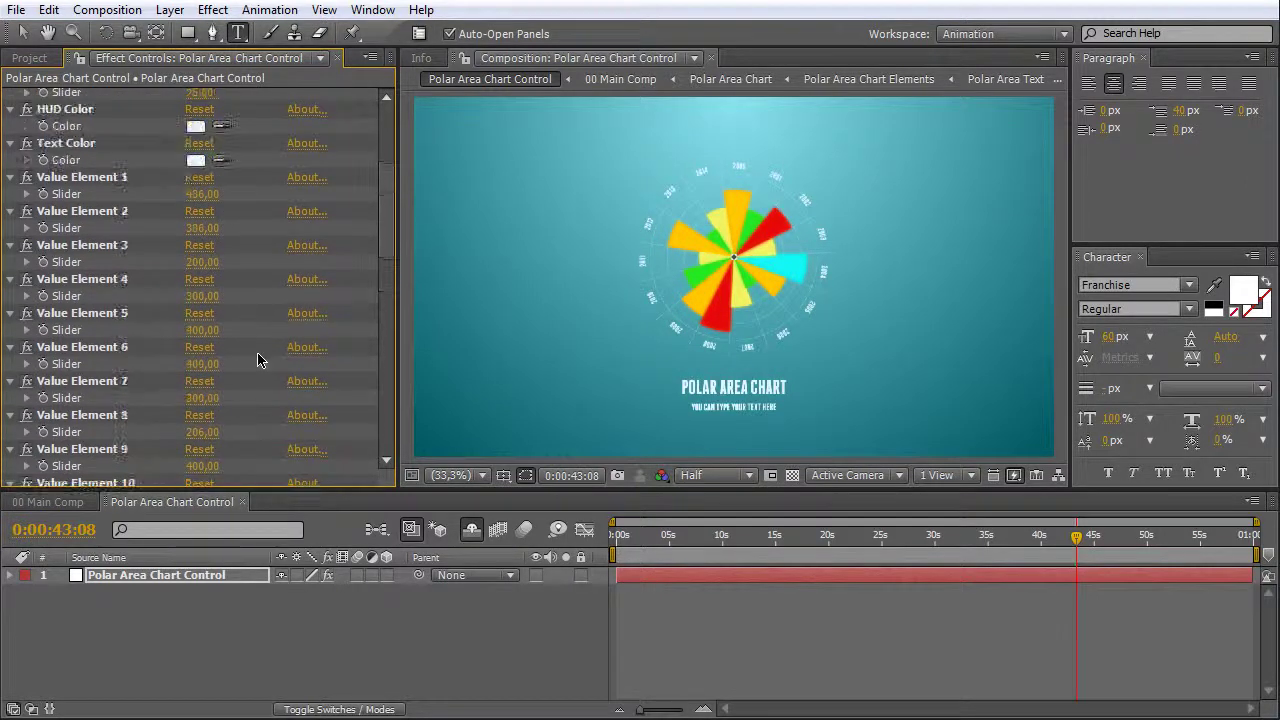
{"action": "scroll", "coordinate": [255, 357], "scroll_direction": "down", "scroll_amount": 11}
{"action": "scroll", "coordinate": [242, 364], "scroll_direction": "down", "scroll_amount": 4}
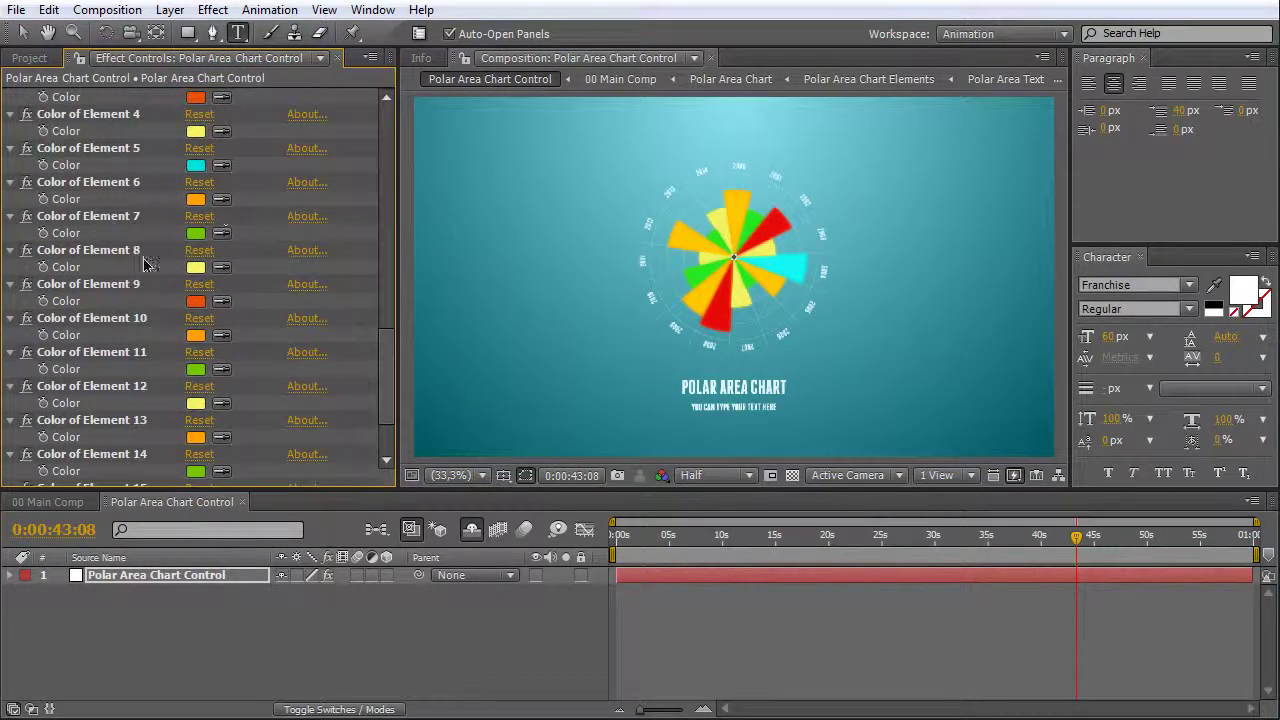
{"action": "scroll", "coordinate": [140, 283], "scroll_direction": "up", "scroll_amount": 4}
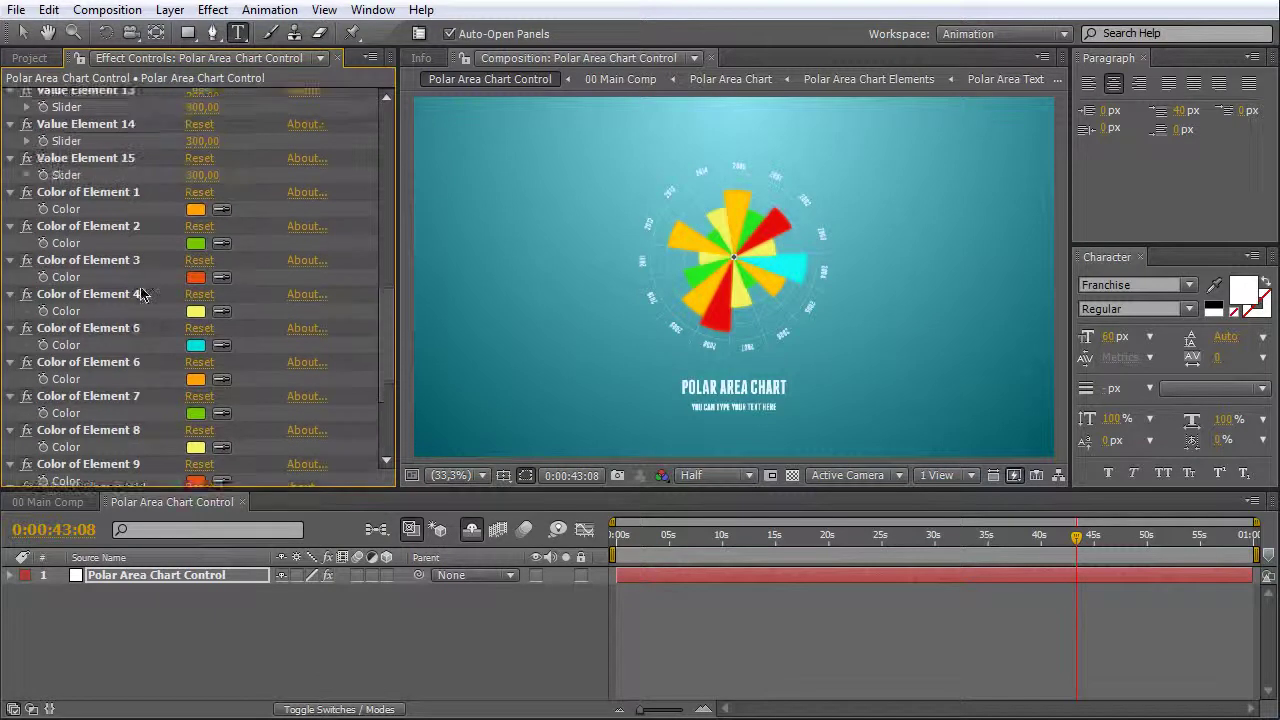
{"action": "left_click", "coordinate": [222, 278]}
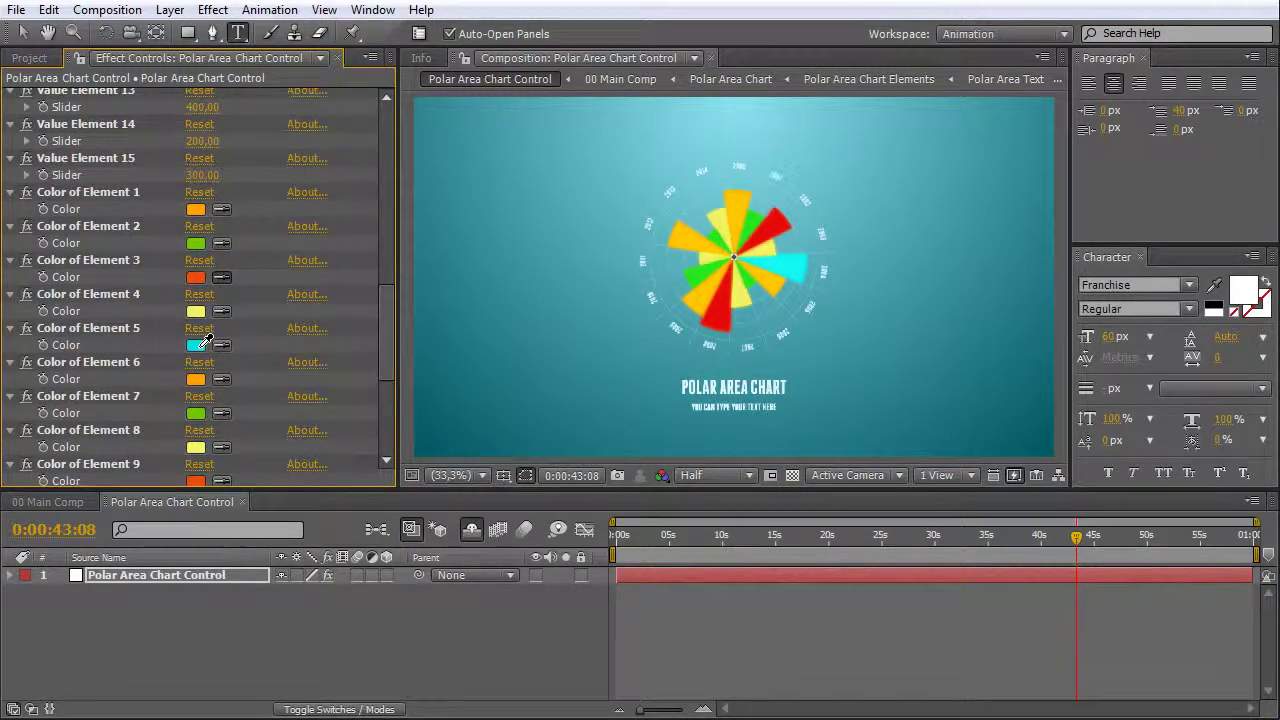
{"action": "left_click", "coordinate": [202, 343]}
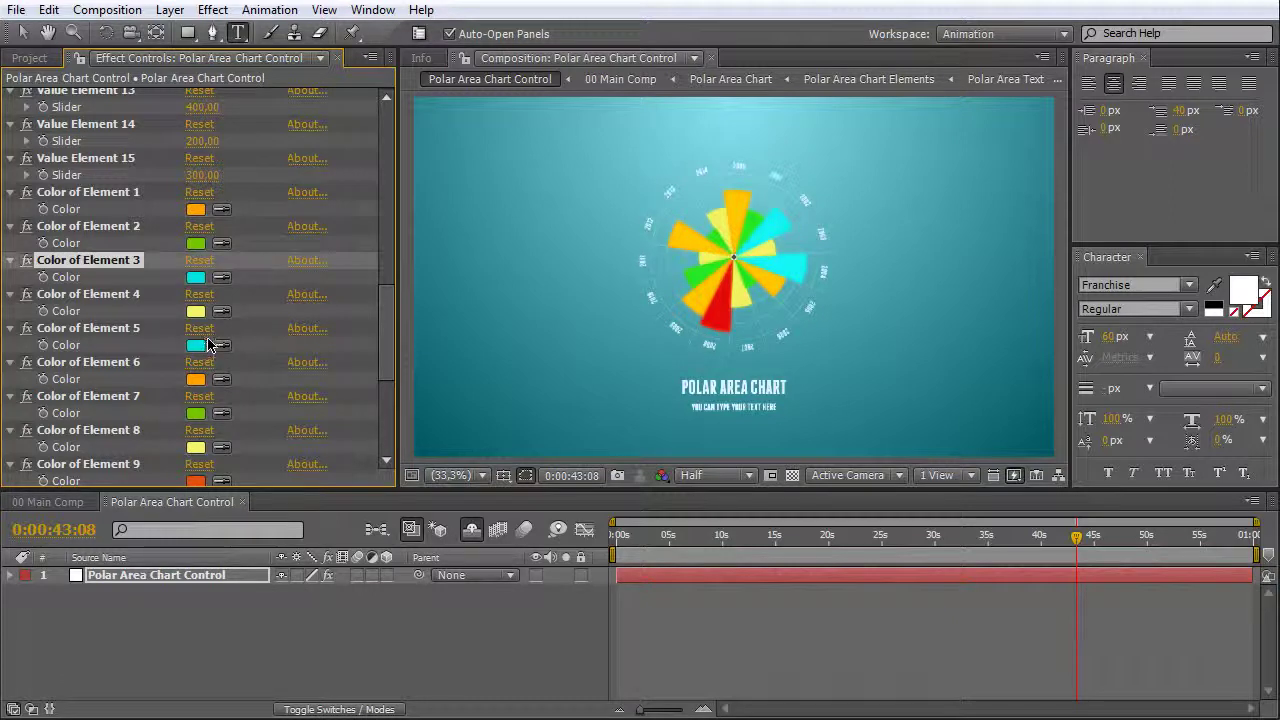
{"action": "left_click", "coordinate": [222, 278]}
{"action": "left_click", "coordinate": [197, 208]}
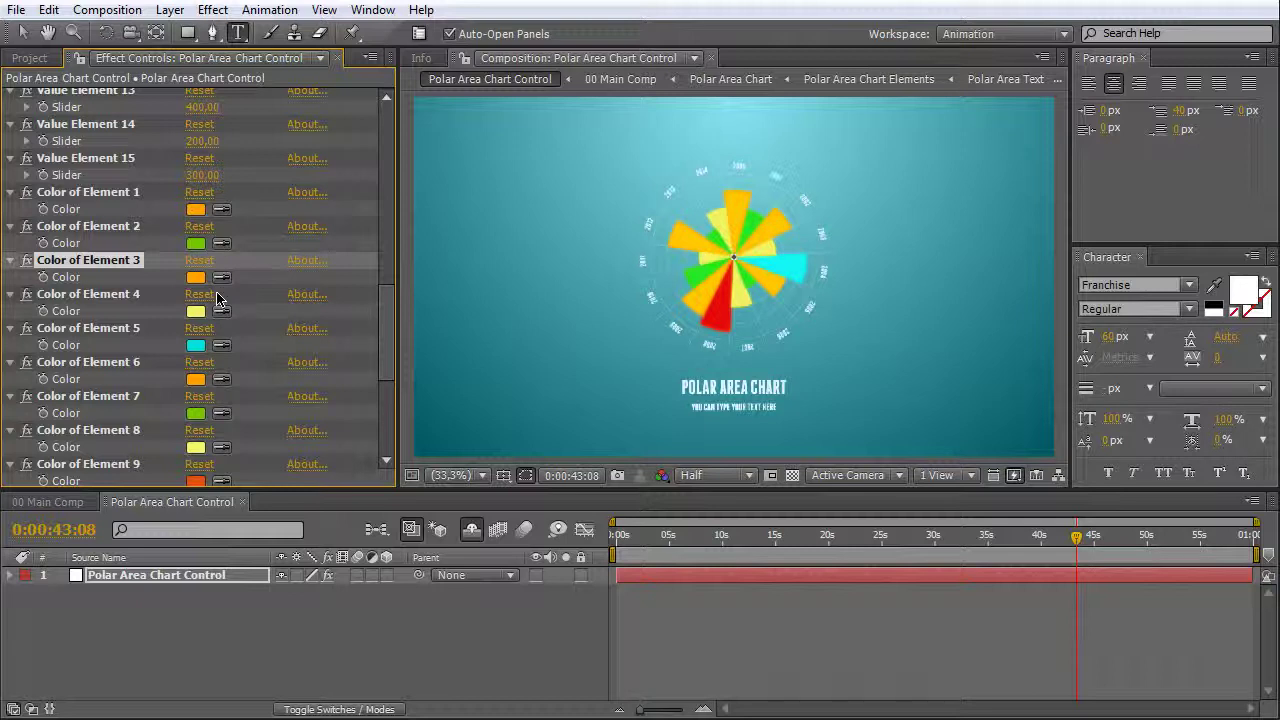
- Recolour element 8 from yellow to cyan, sampled from element 5's swatch
{"action": "scroll", "coordinate": [231, 320], "scroll_direction": "down", "scroll_amount": 3}
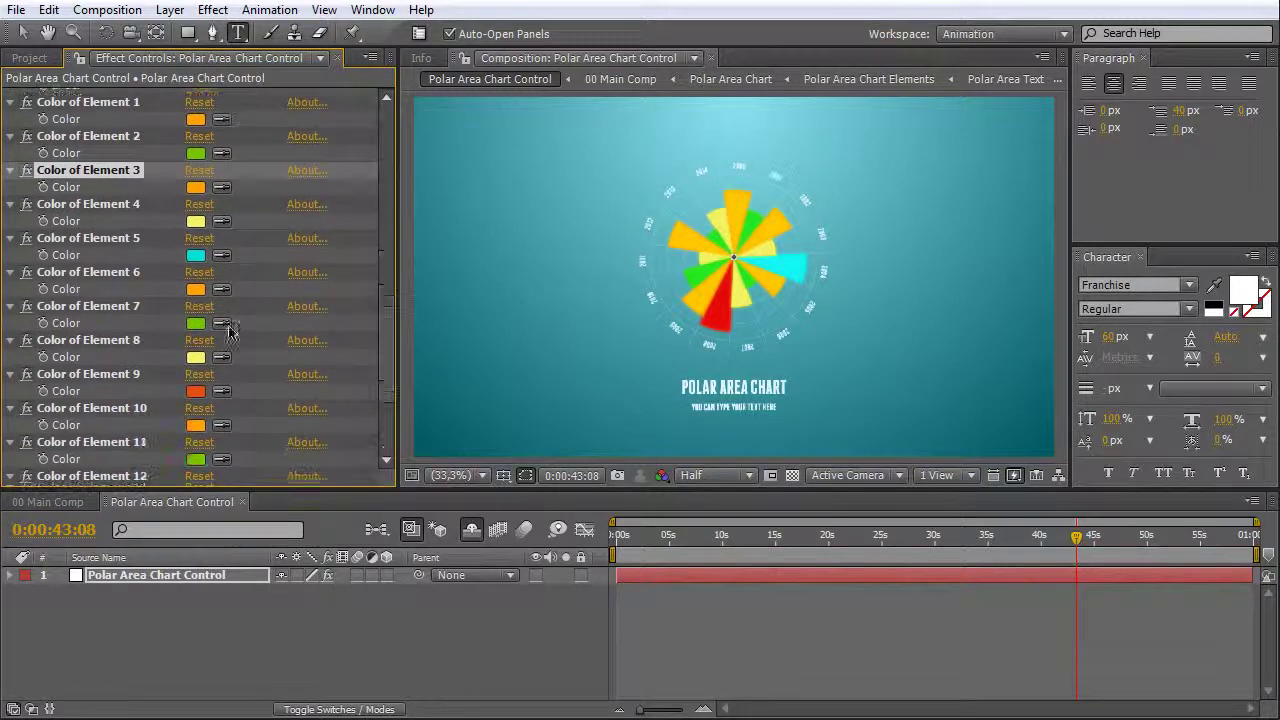
{"action": "left_click", "coordinate": [221, 357]}
{"action": "left_click", "coordinate": [198, 254]}
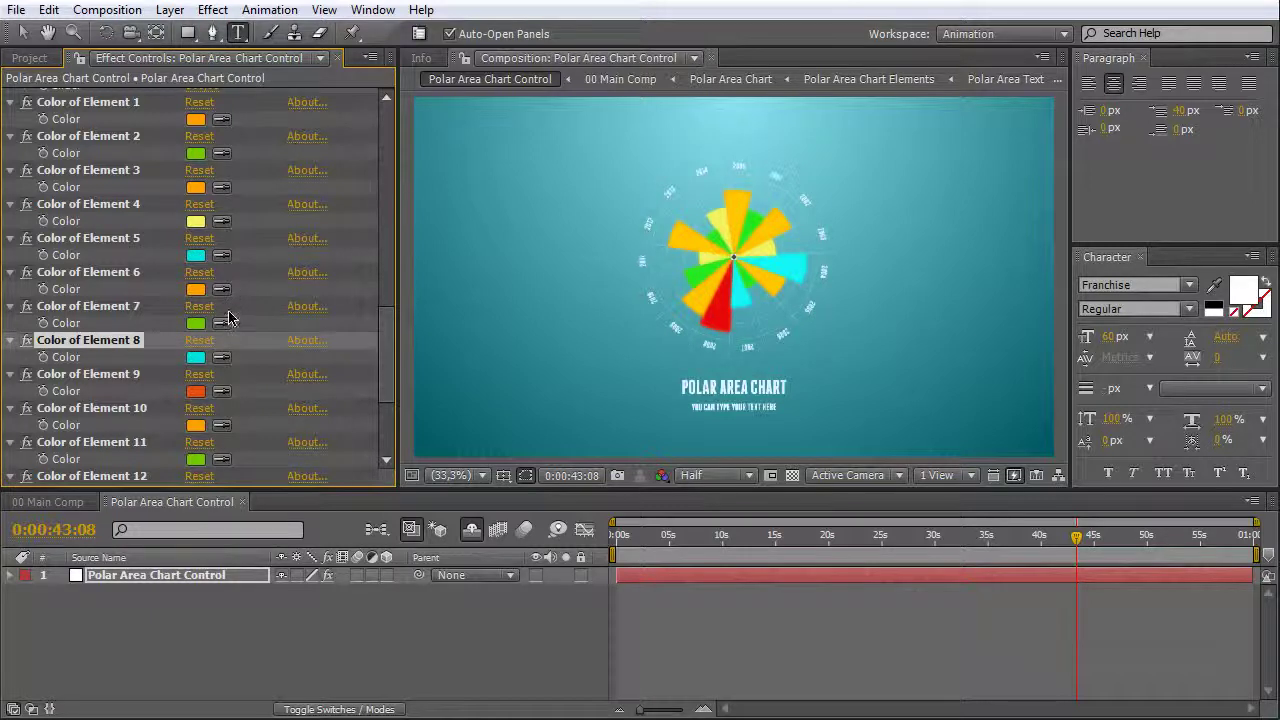
{"action": "scroll", "coordinate": [228, 318], "scroll_direction": "down", "scroll_amount": 3}
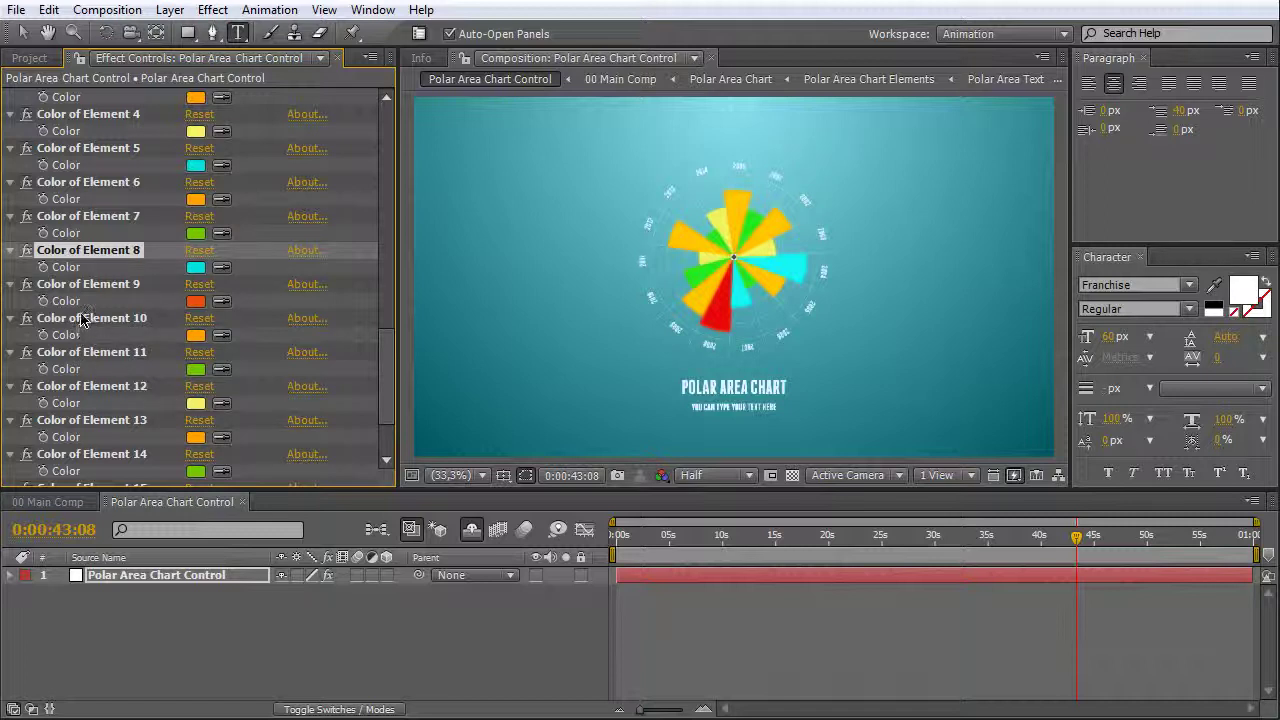
{"action": "scroll", "coordinate": [87, 328], "scroll_direction": "down", "scroll_amount": 2}
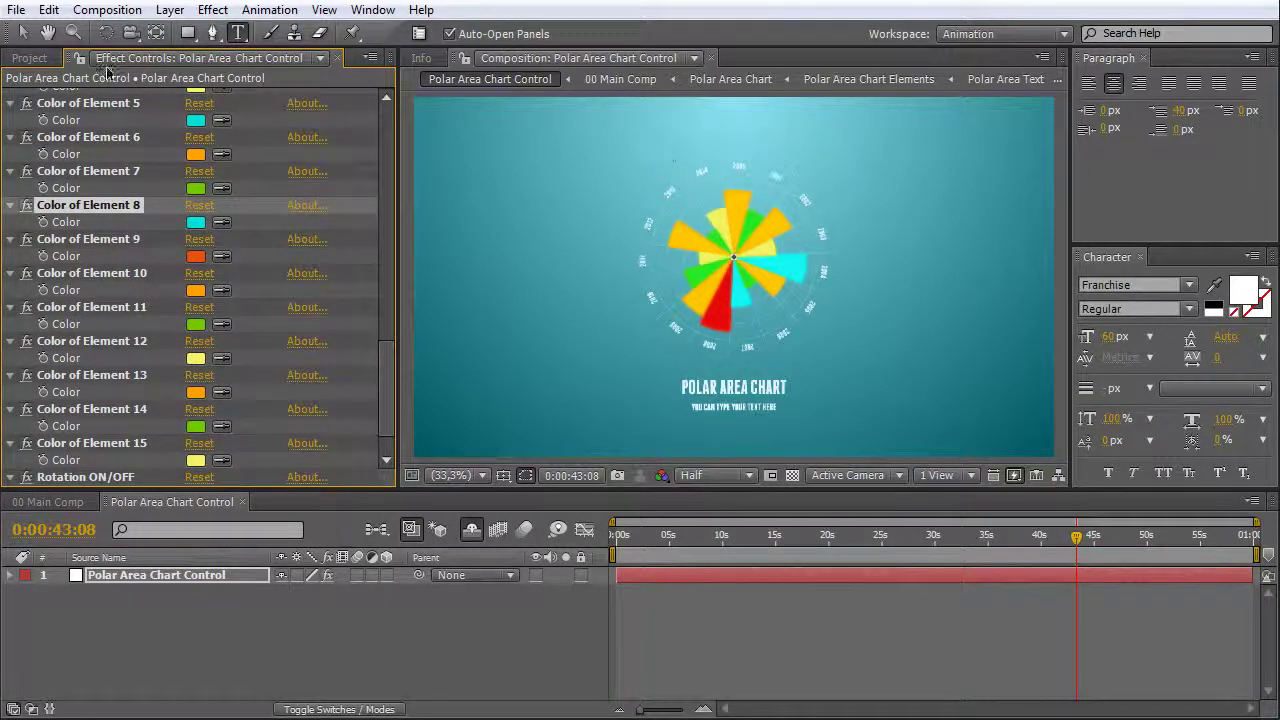
- Expand the Polar Area Text folder in the Project panel and open the Polar Area Text comp
{"action": "left_click", "coordinate": [29, 57]}
{"action": "scroll", "coordinate": [77, 404], "scroll_direction": "down", "scroll_amount": 1}
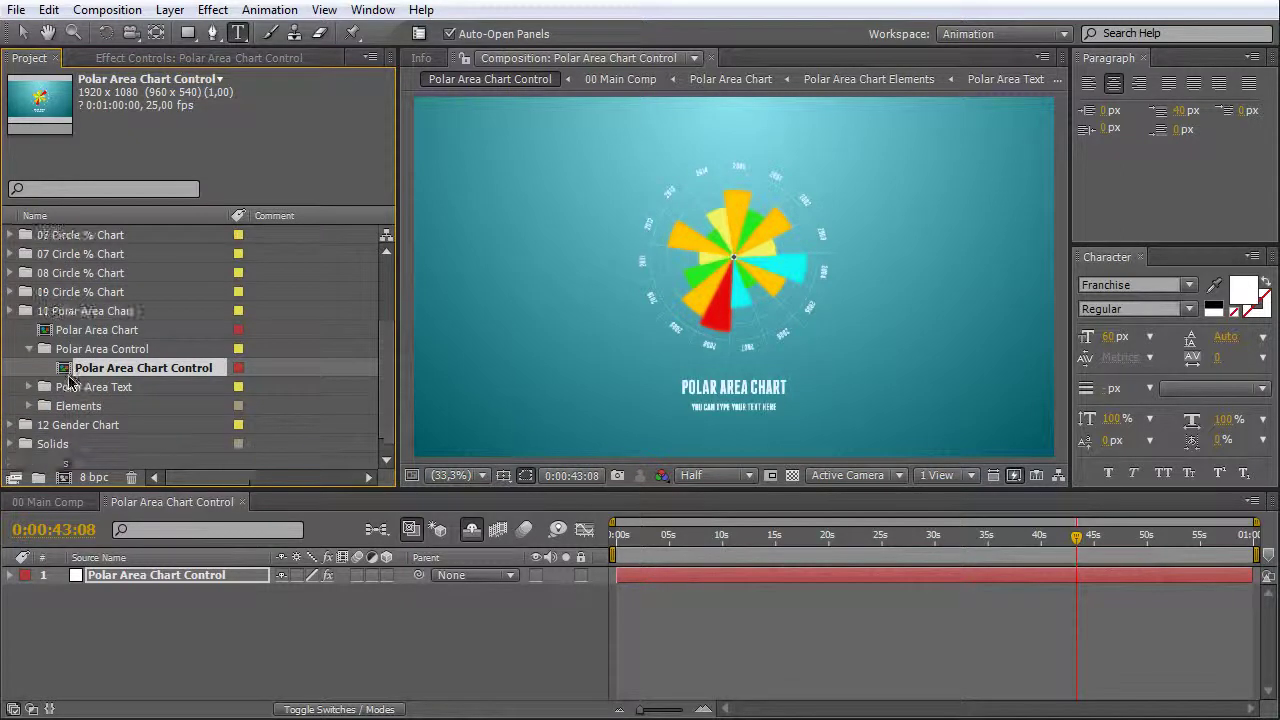
{"action": "left_click", "coordinate": [75, 388]}
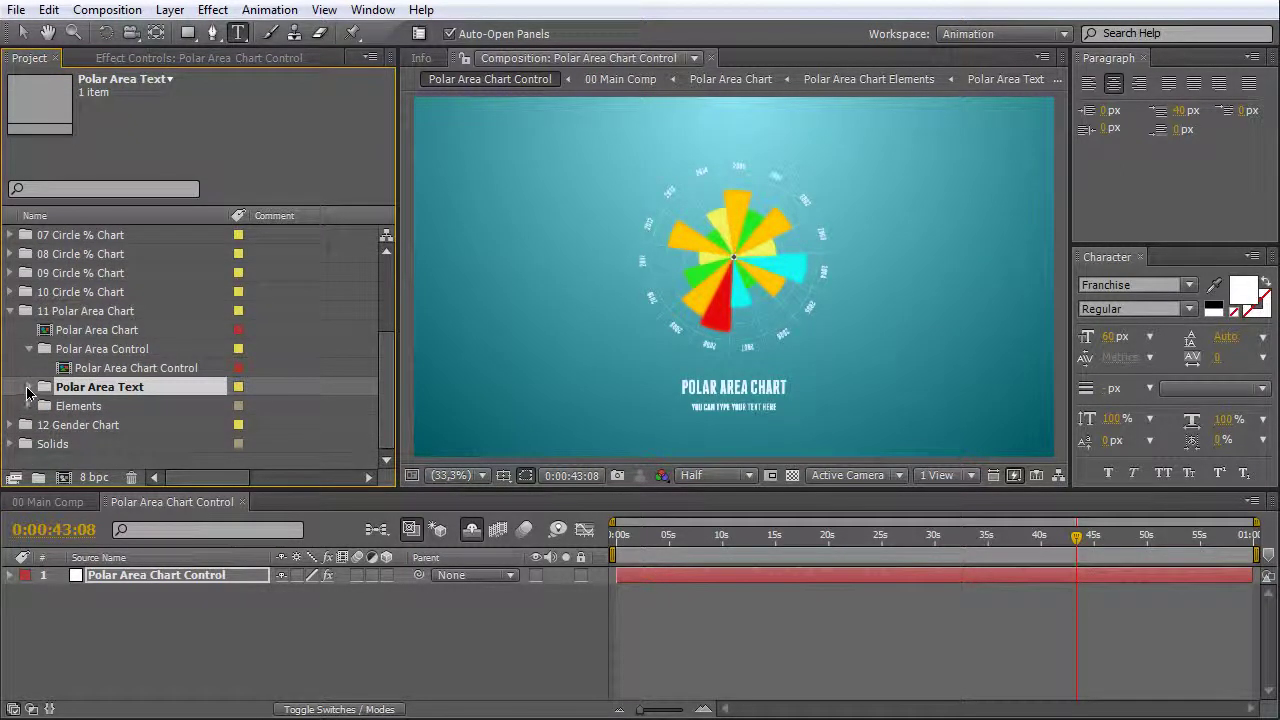
{"action": "left_click", "coordinate": [29, 387]}
{"action": "double_click", "coordinate": [118, 405]}
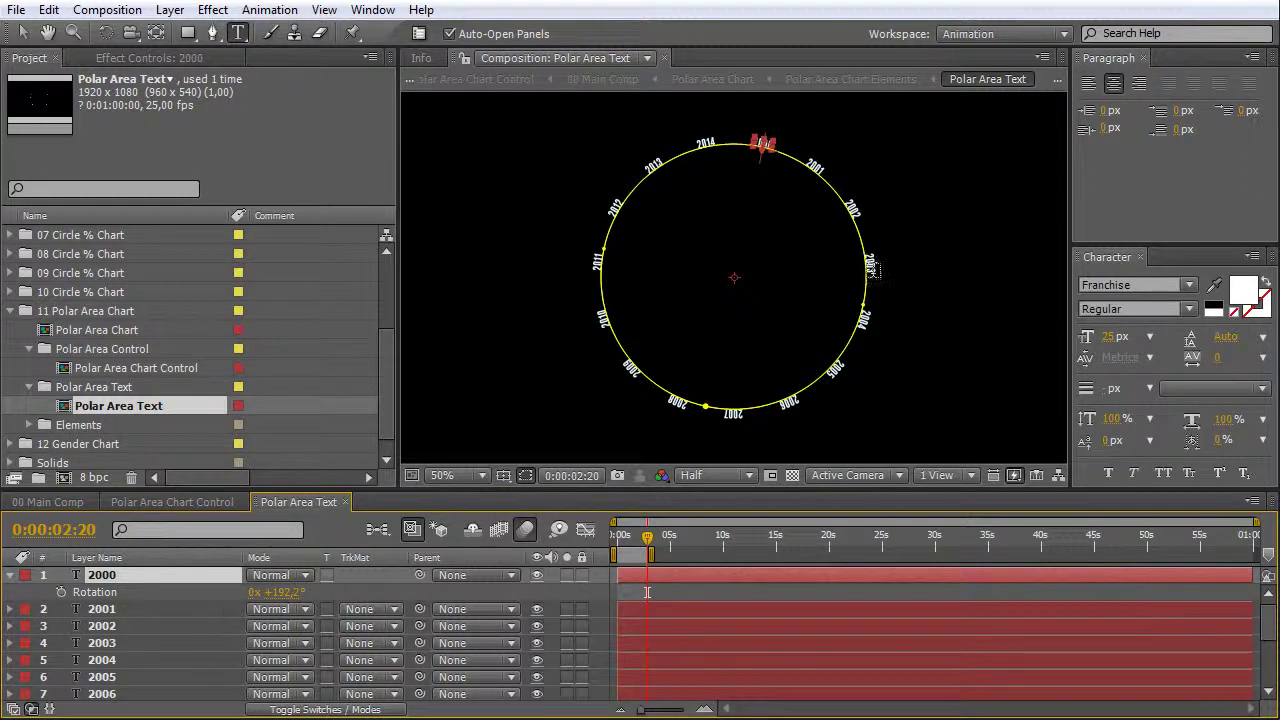
- Retype the 2000–2002 labels as text 01, text 02 and text 03, and return to the chart control comp
{"action": "double_click", "coordinate": [128, 578]}
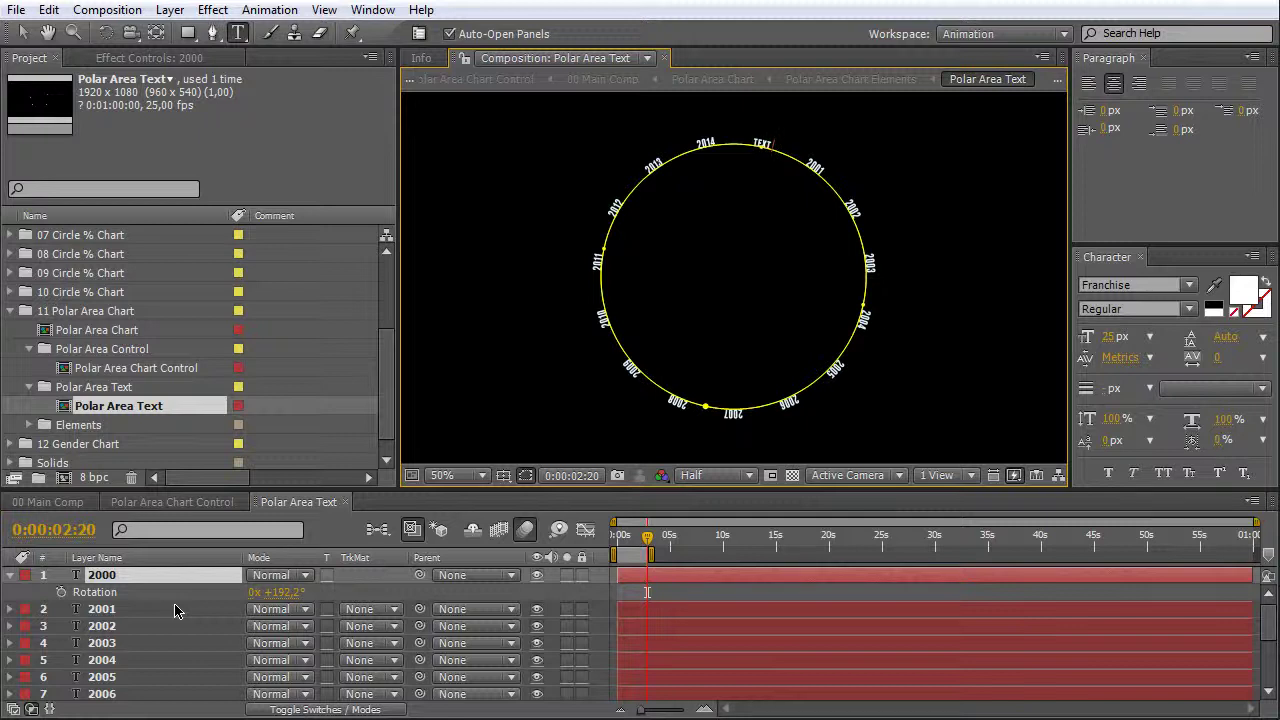
{"action": "left_click", "coordinate": [127, 616]}
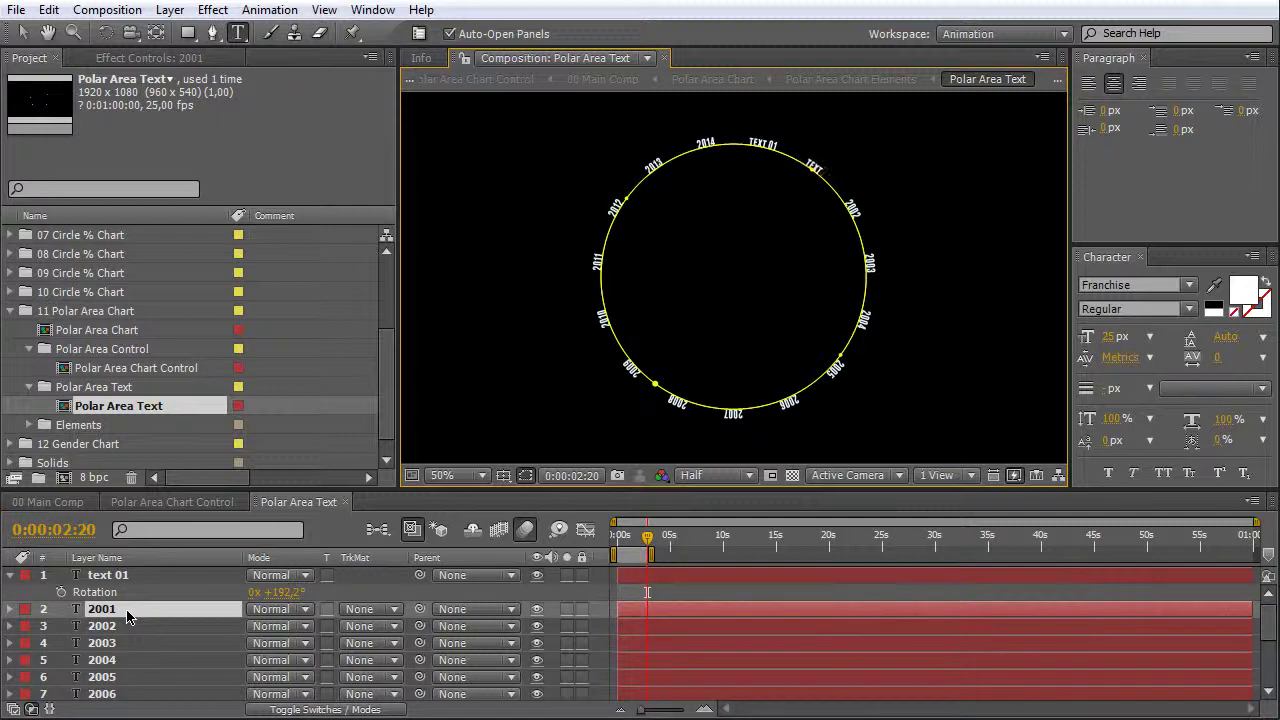
{"action": "left_click", "coordinate": [105, 626]}
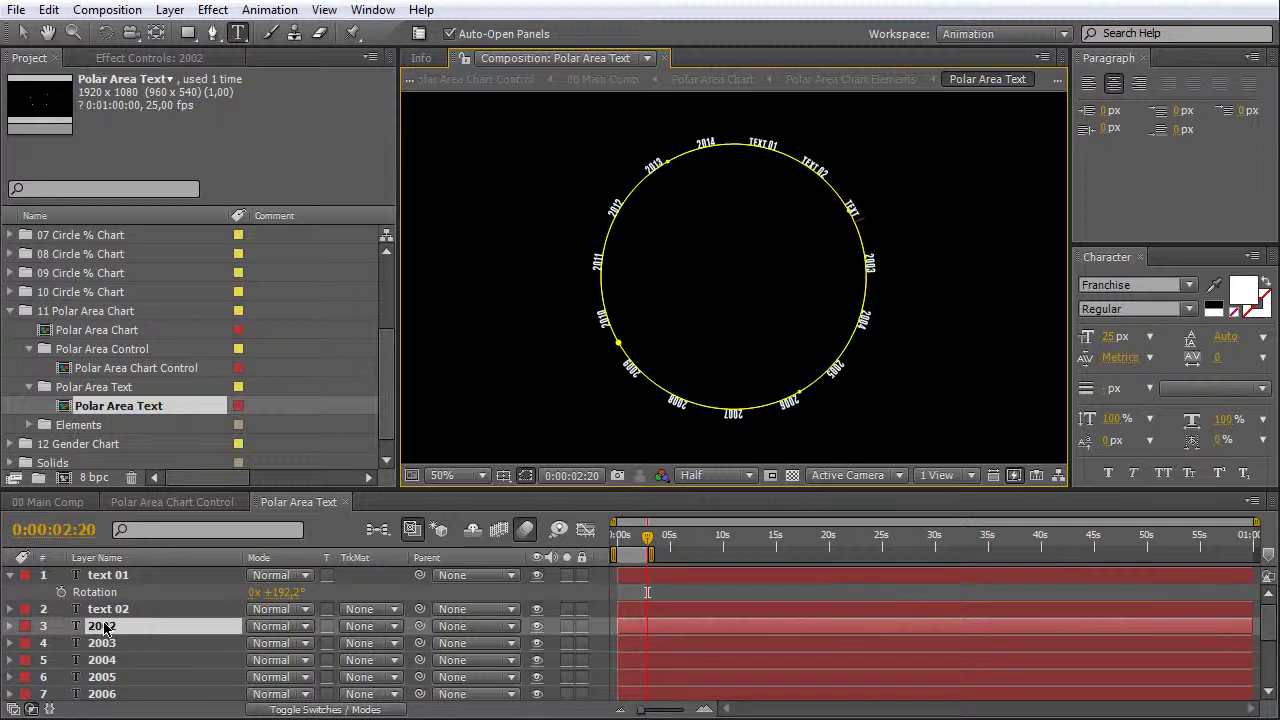
{"action": "left_click", "coordinate": [609, 633]}
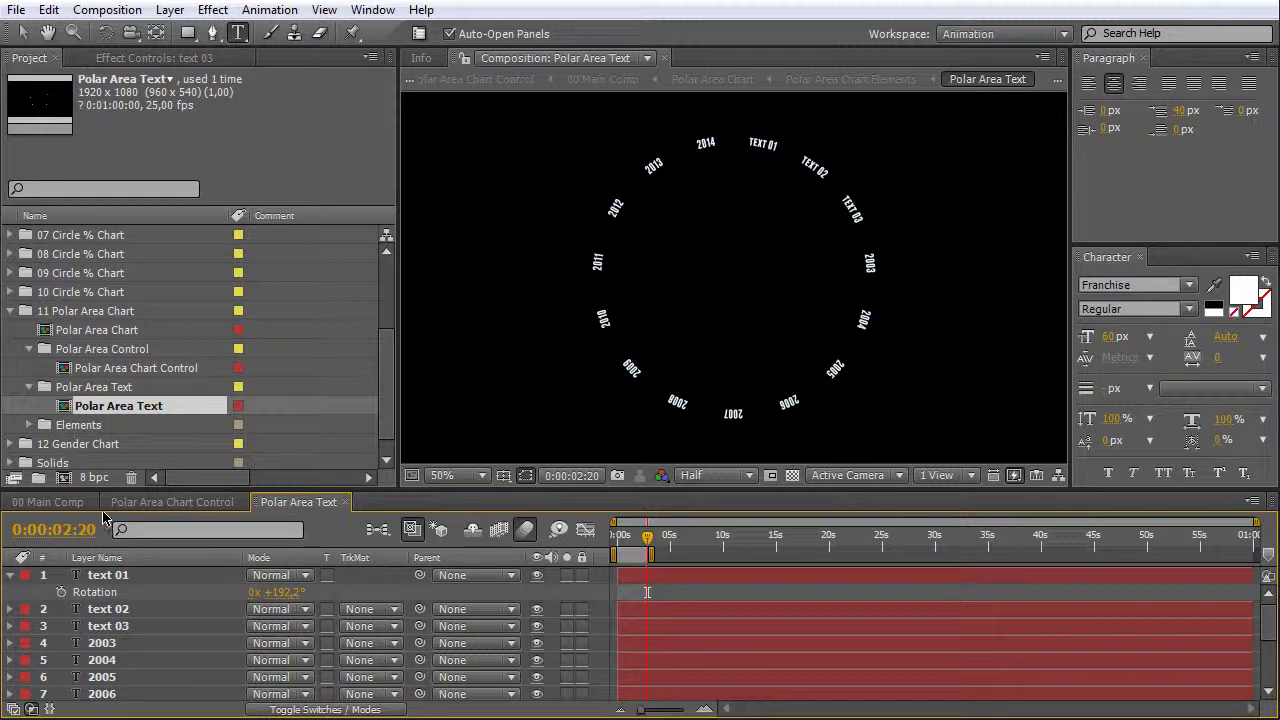
{"action": "left_click", "coordinate": [133, 503]}
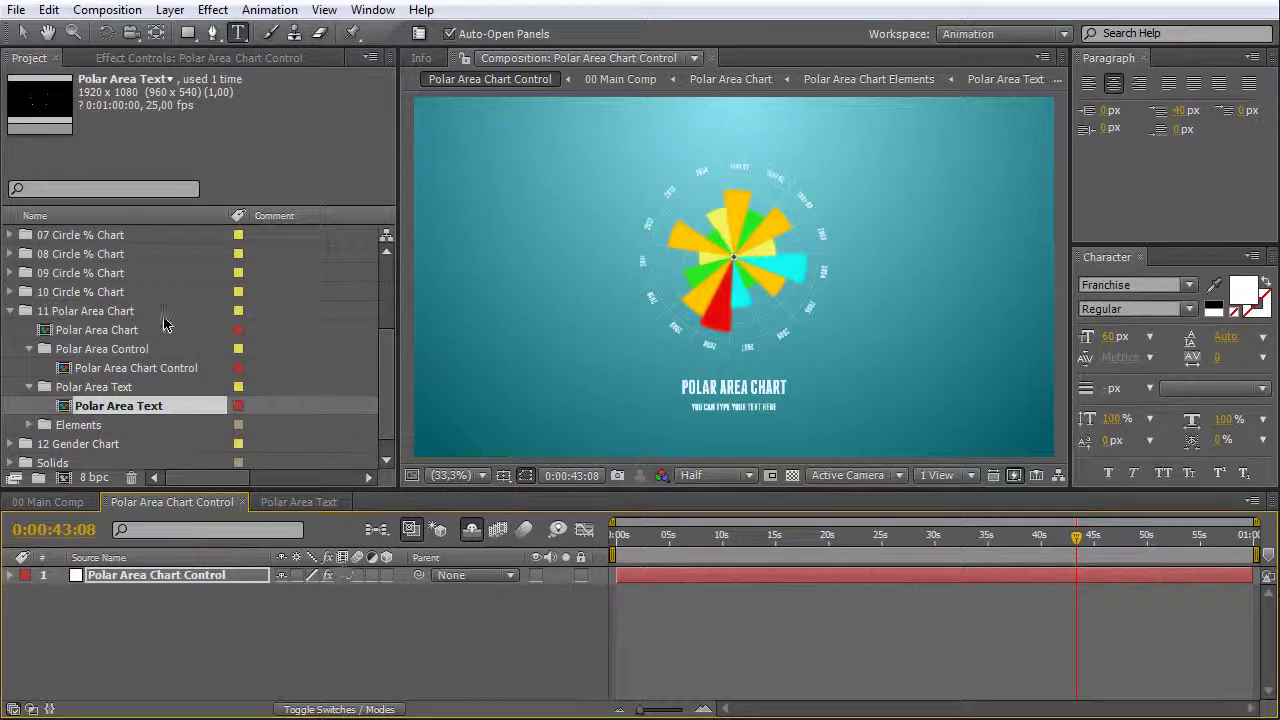
- Set the chart control's Results Number to 18
{"action": "left_click", "coordinate": [198, 57]}
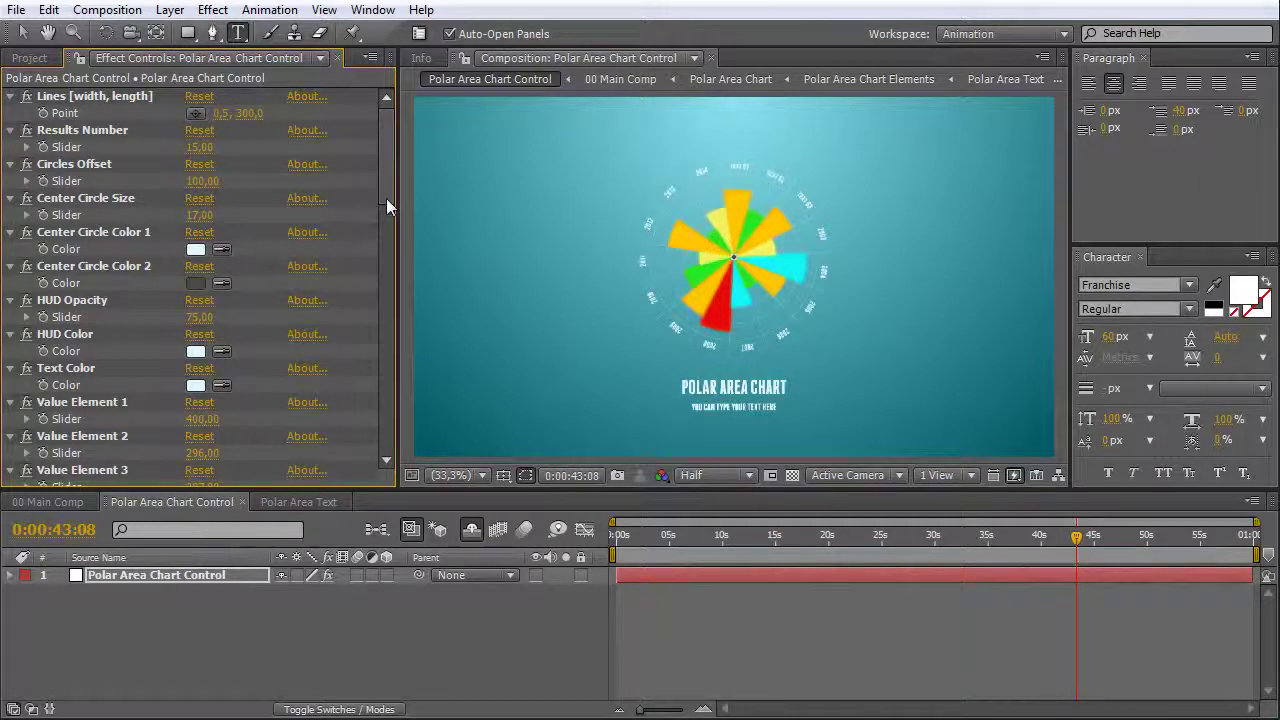
{"action": "scroll", "coordinate": [387, 181], "scroll_direction": "down", "scroll_amount": 2}
{"action": "scroll", "coordinate": [387, 182], "scroll_direction": "up", "scroll_amount": 2}
{"action": "left_click_drag", "start_coordinate": [70, 131], "coordinate": [72, 134]}
{"action": "left_click", "coordinate": [197, 147]}
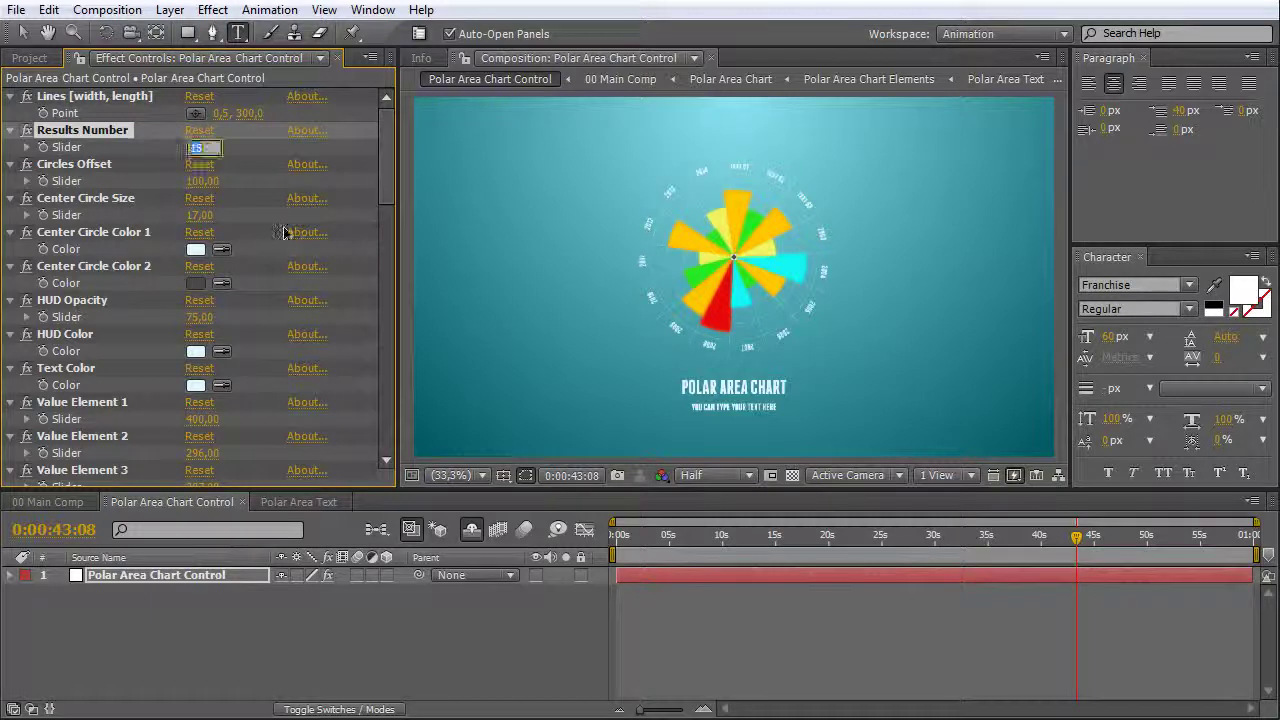
{"action": "type", "text": "18"}
{"action": "key", "text": "Return"}
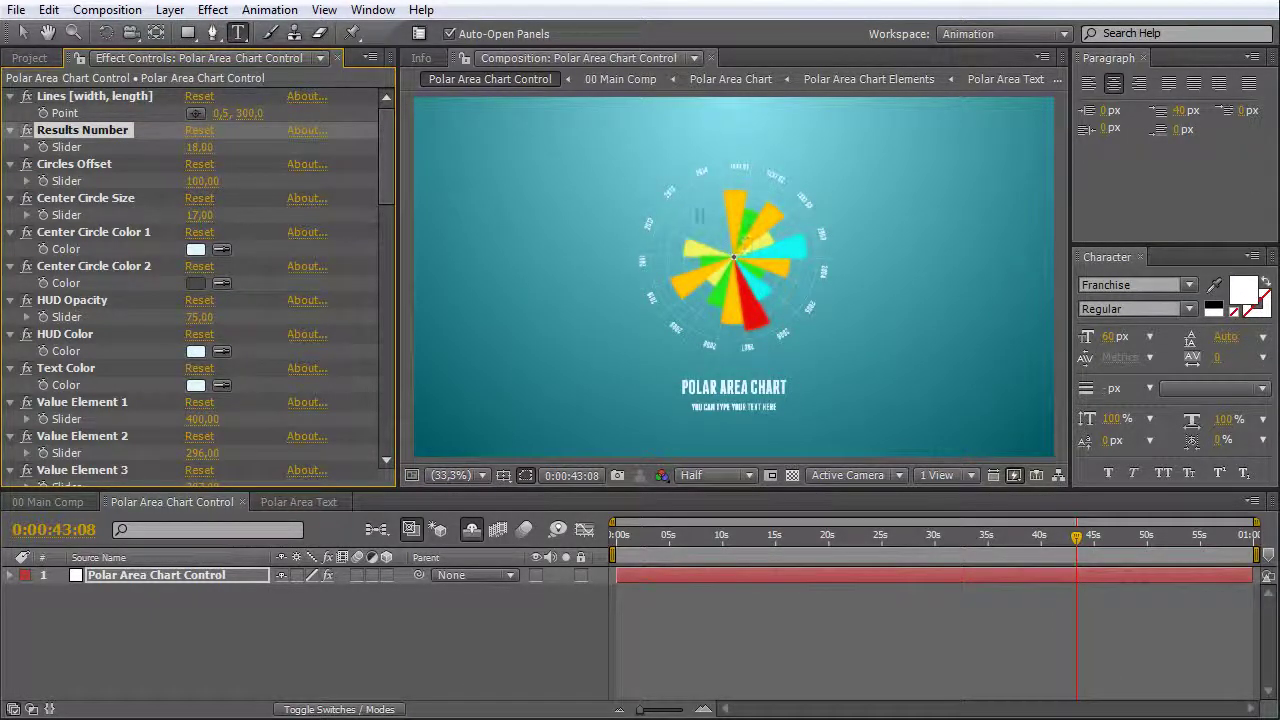
{"action": "key", "text": "v"}
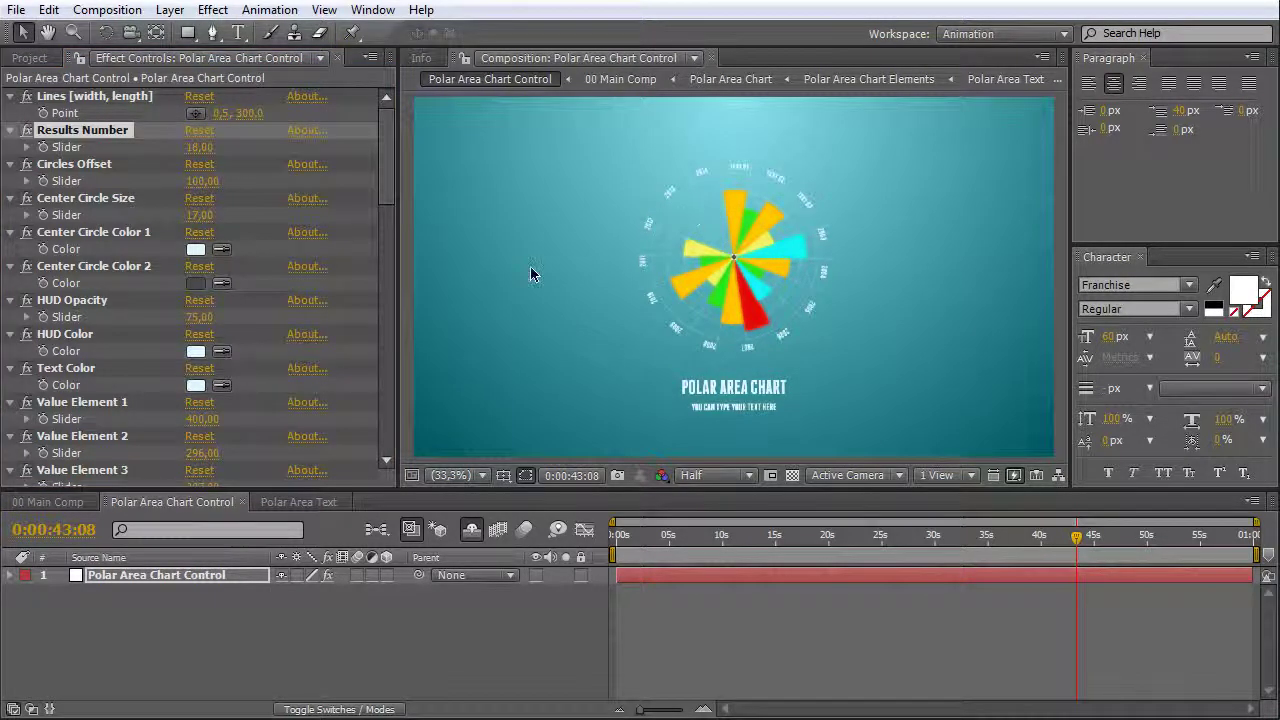
- Scroll through the Value Element and Color of Element effects, which end at element 15
{"action": "scroll", "coordinate": [394, 235], "scroll_direction": "down", "scroll_amount": 6}
{"action": "scroll", "coordinate": [393, 239], "scroll_direction": "down", "scroll_amount": 3}
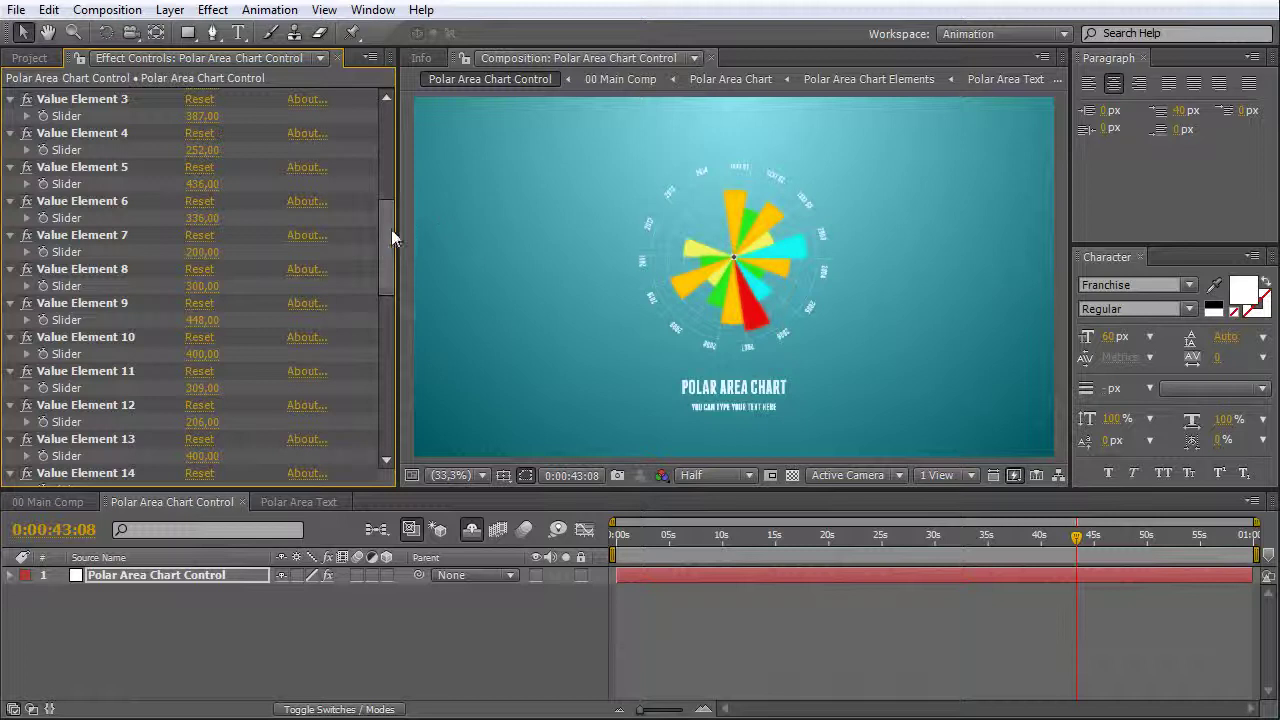
{"action": "scroll", "coordinate": [390, 250], "scroll_direction": "down", "scroll_amount": 6}
{"action": "scroll", "coordinate": [389, 283], "scroll_direction": "down", "scroll_amount": 1}
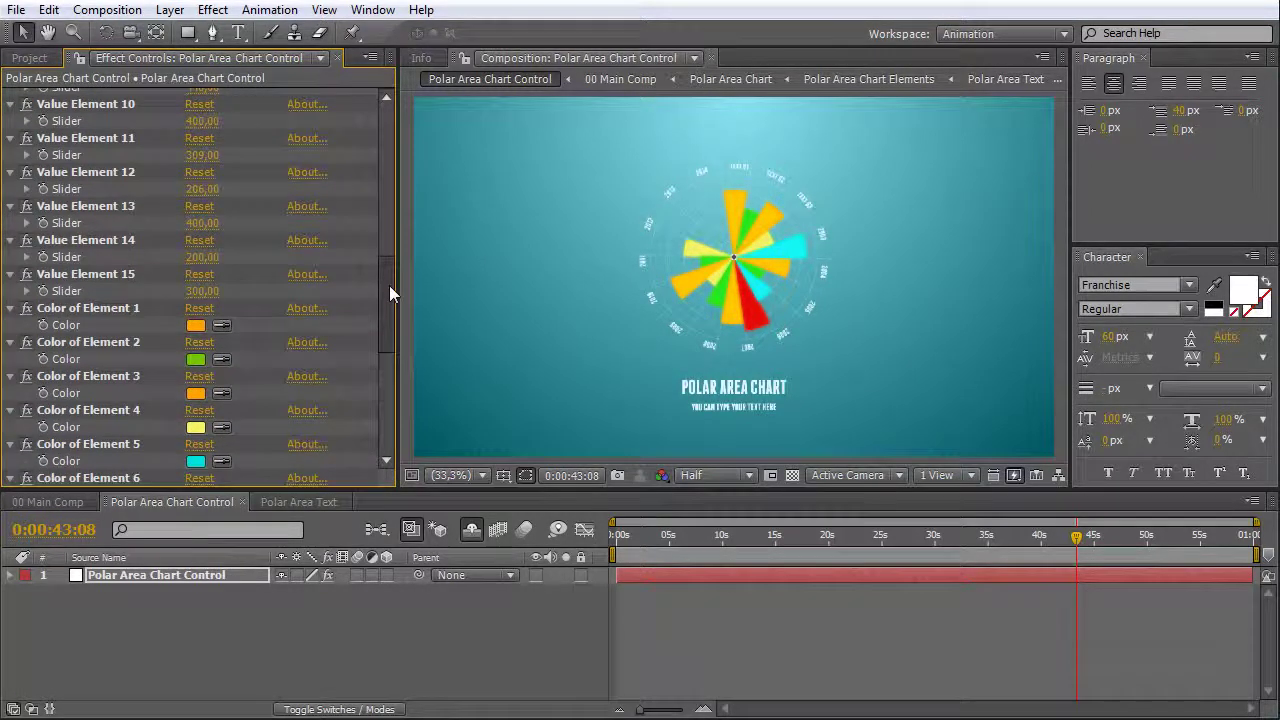
- Duplicate Value Element 15 three times to create Value Elements 16, 17 and 18
{"action": "left_click", "coordinate": [110, 267]}
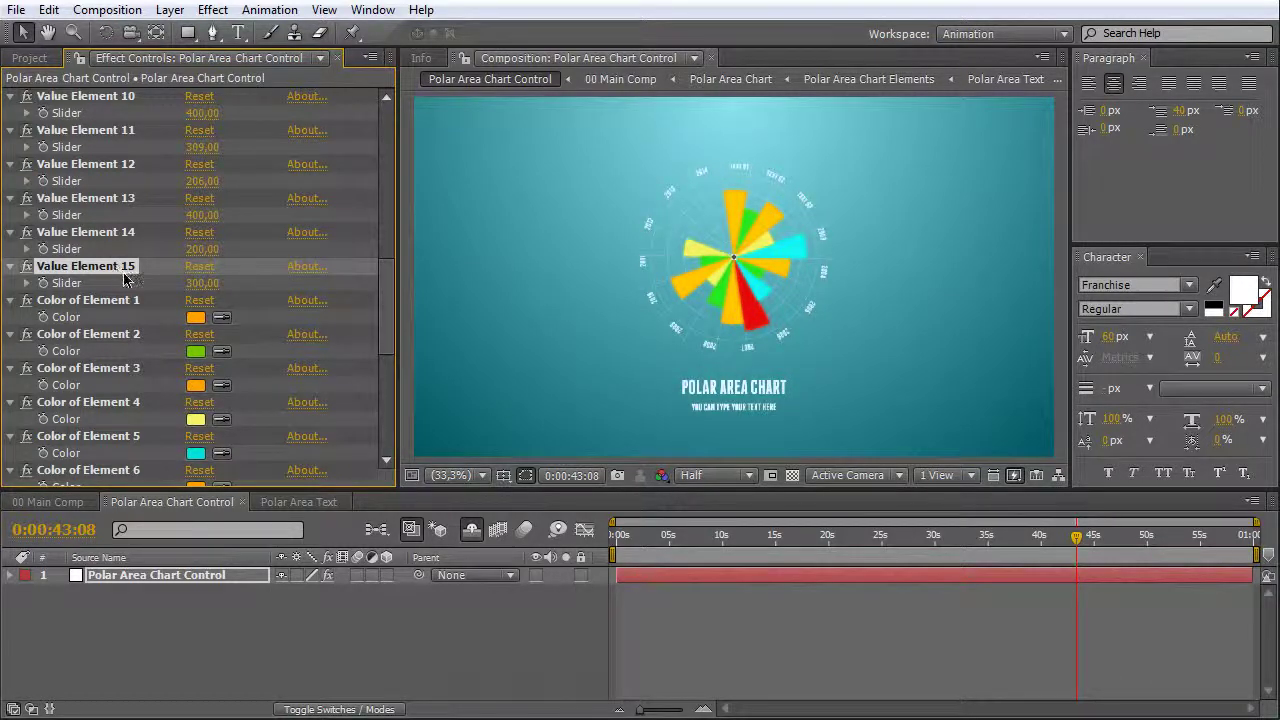
{"action": "key", "text": "ctrl+d"}
{"action": "scroll", "coordinate": [145, 370], "scroll_direction": "up", "scroll_amount": 1}
{"action": "scroll", "coordinate": [145, 370], "scroll_direction": "up", "scroll_amount": 2}
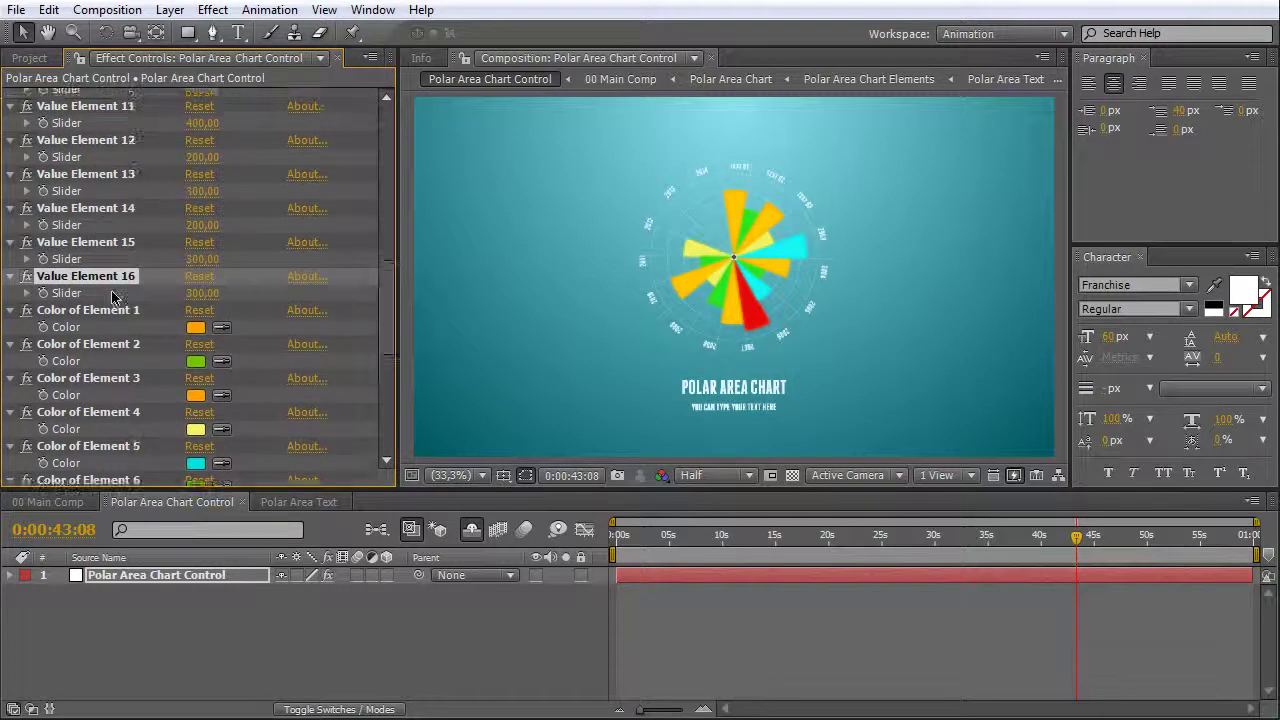
{"action": "key", "text": "ctrl+d"}
{"action": "scroll", "coordinate": [128, 337], "scroll_direction": "up", "scroll_amount": 3}
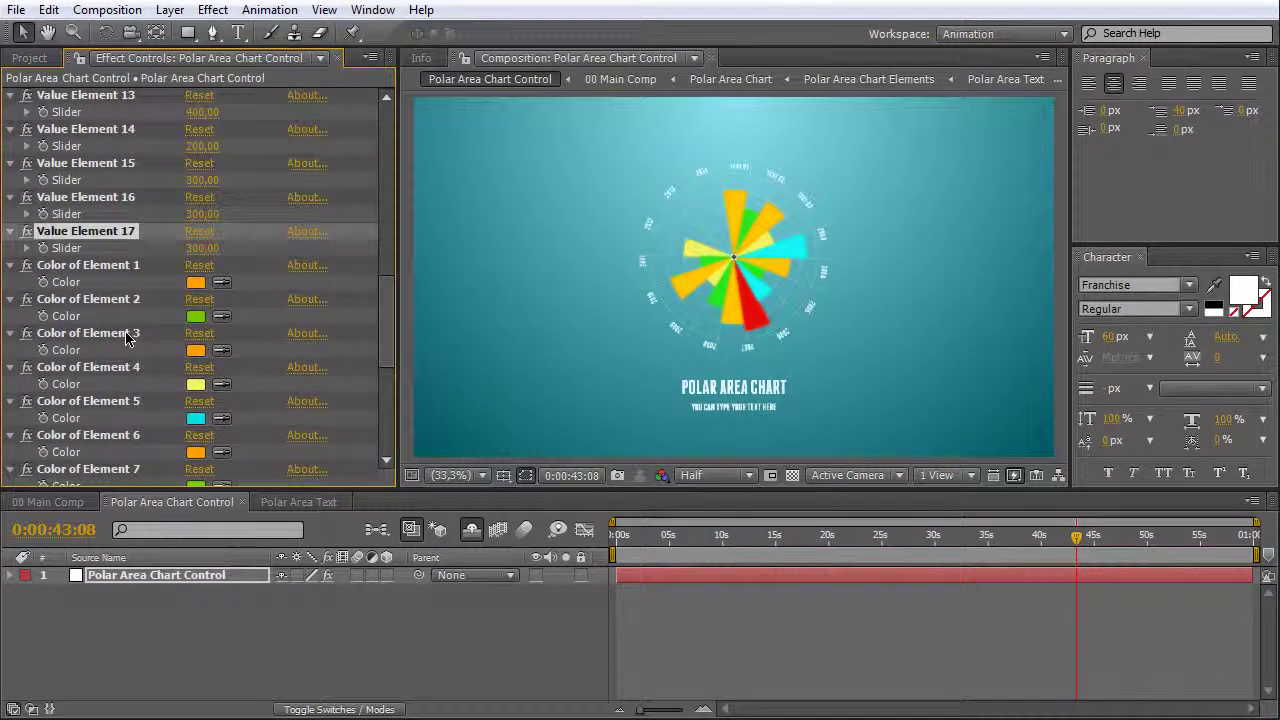
{"action": "key", "text": "ctrl+d"}
{"action": "scroll", "coordinate": [127, 383], "scroll_direction": "up", "scroll_amount": 3}
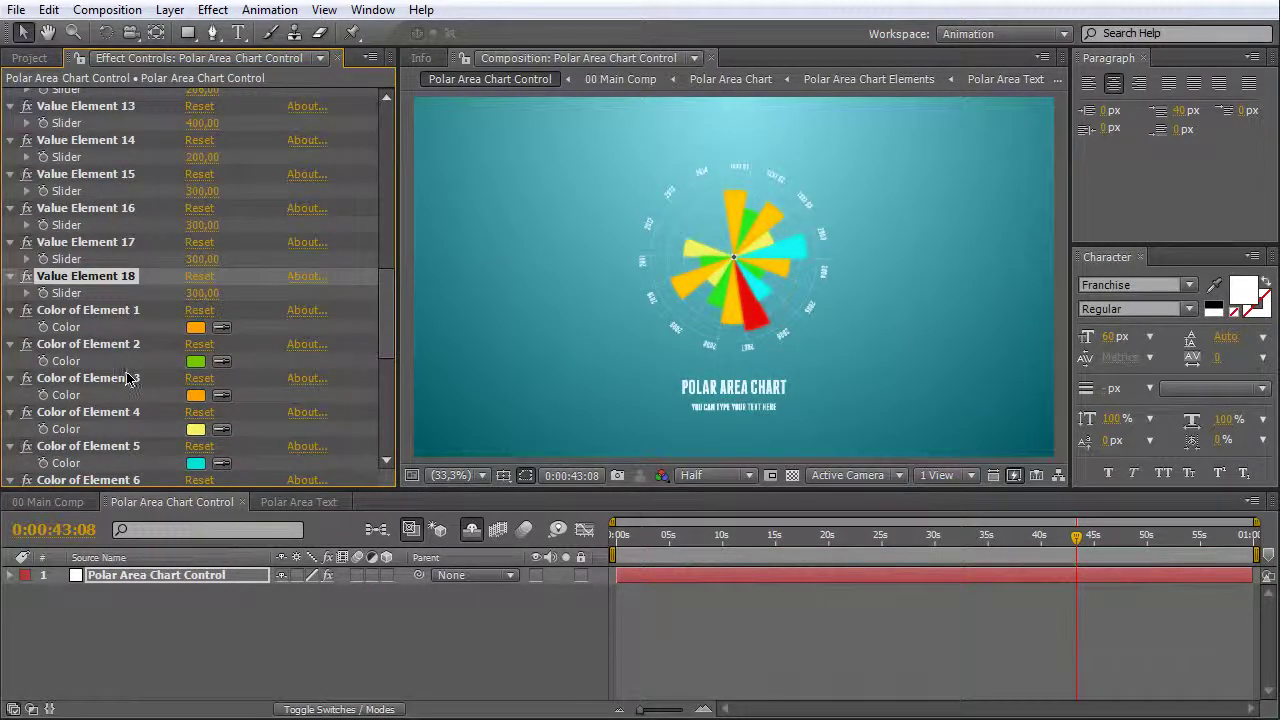
{"action": "scroll", "coordinate": [128, 378], "scroll_direction": "down", "scroll_amount": 8}
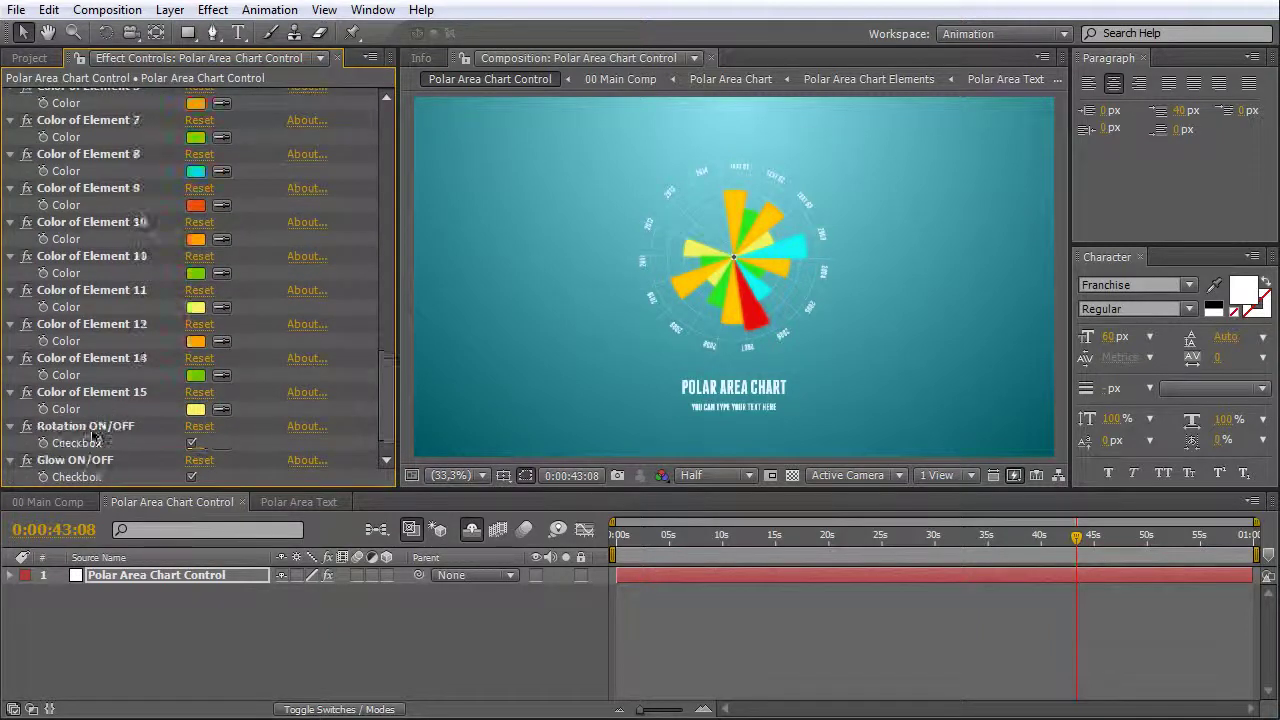
- Duplicate Color of Element 15 to create Color of Element 16–18
{"action": "left_click", "coordinate": [91, 392]}
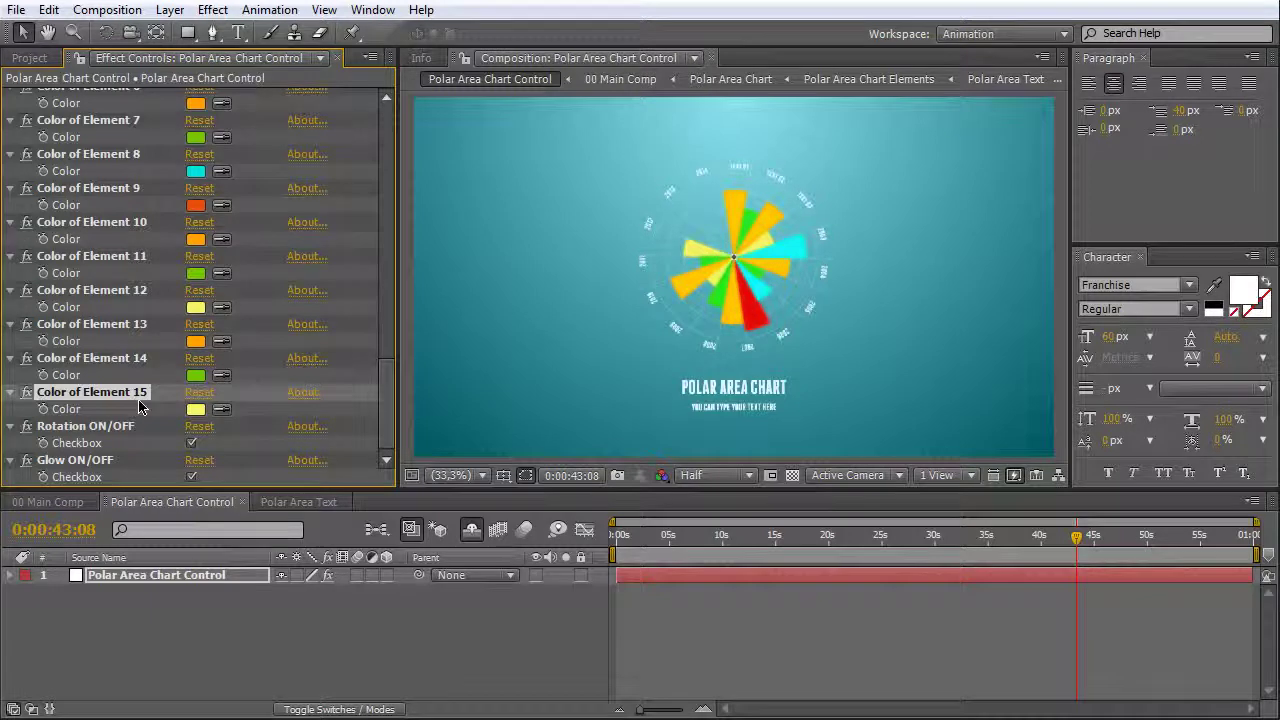
{"action": "key", "text": "ctrl+d"}
{"action": "key", "text": "ctrl+d"}
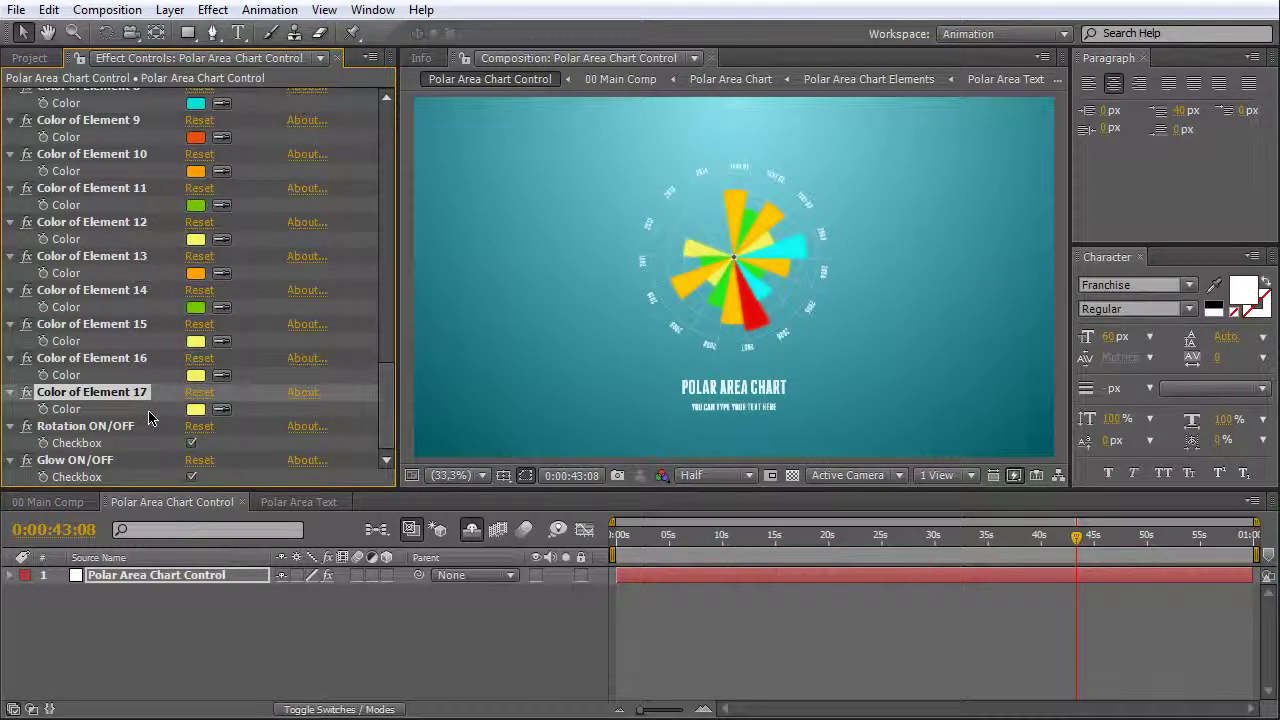
{"action": "key", "text": "ctrl+d"}
{"action": "left_click", "coordinate": [357, 392]}
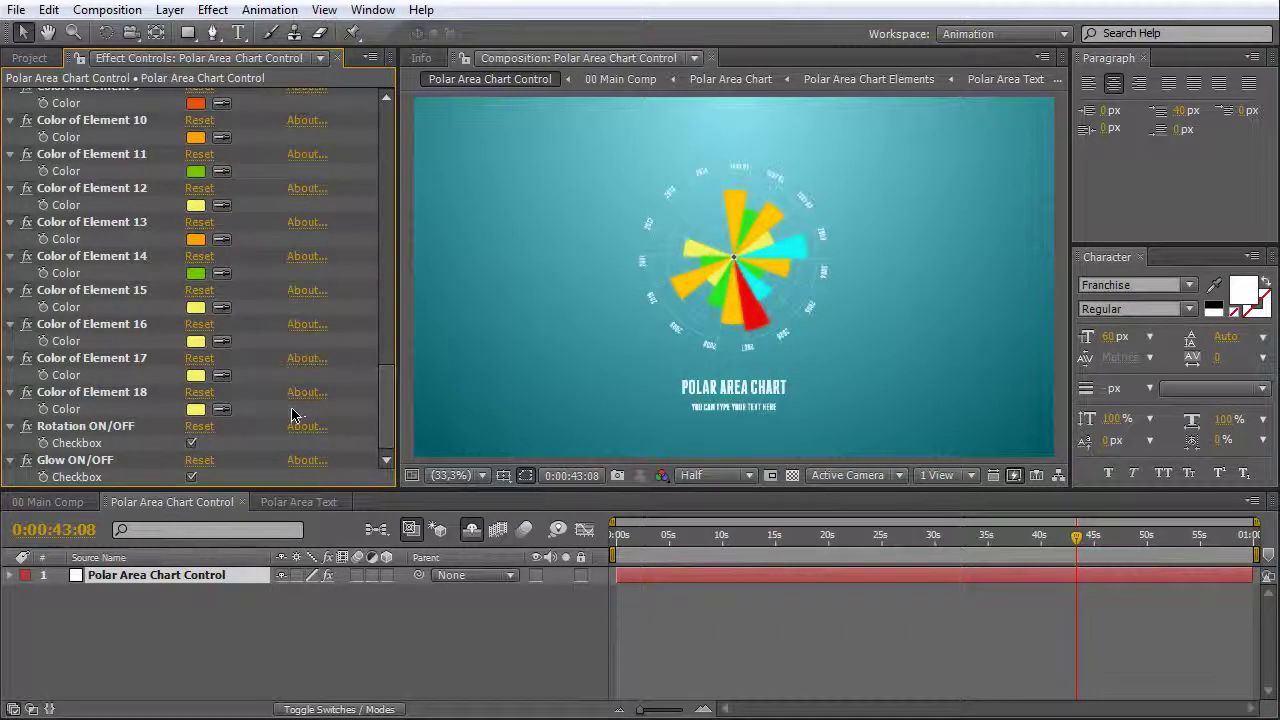
{"action": "scroll", "coordinate": [296, 414], "scroll_direction": "up", "scroll_amount": 8}
{"action": "scroll", "coordinate": [268, 444], "scroll_direction": "up", "scroll_amount": 3}
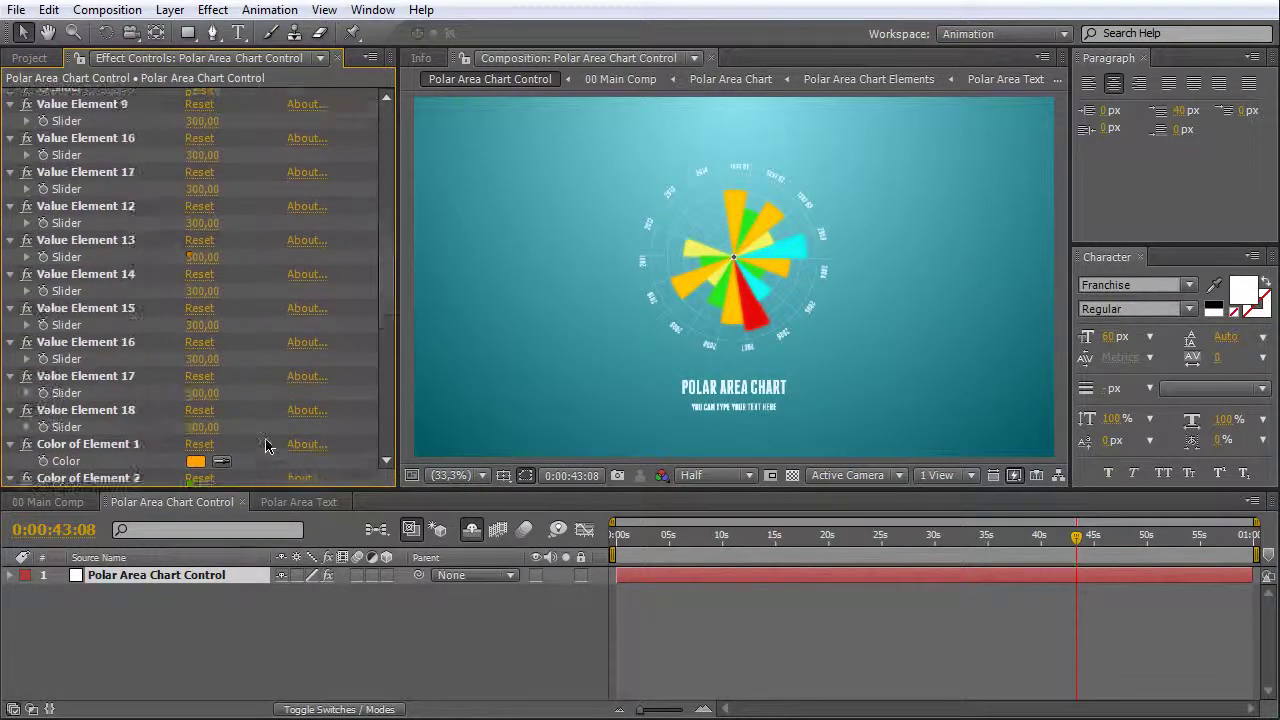
- Set Value Element 16 to 400 and Value Element 17 to 200
{"action": "left_click", "coordinate": [115, 299]}
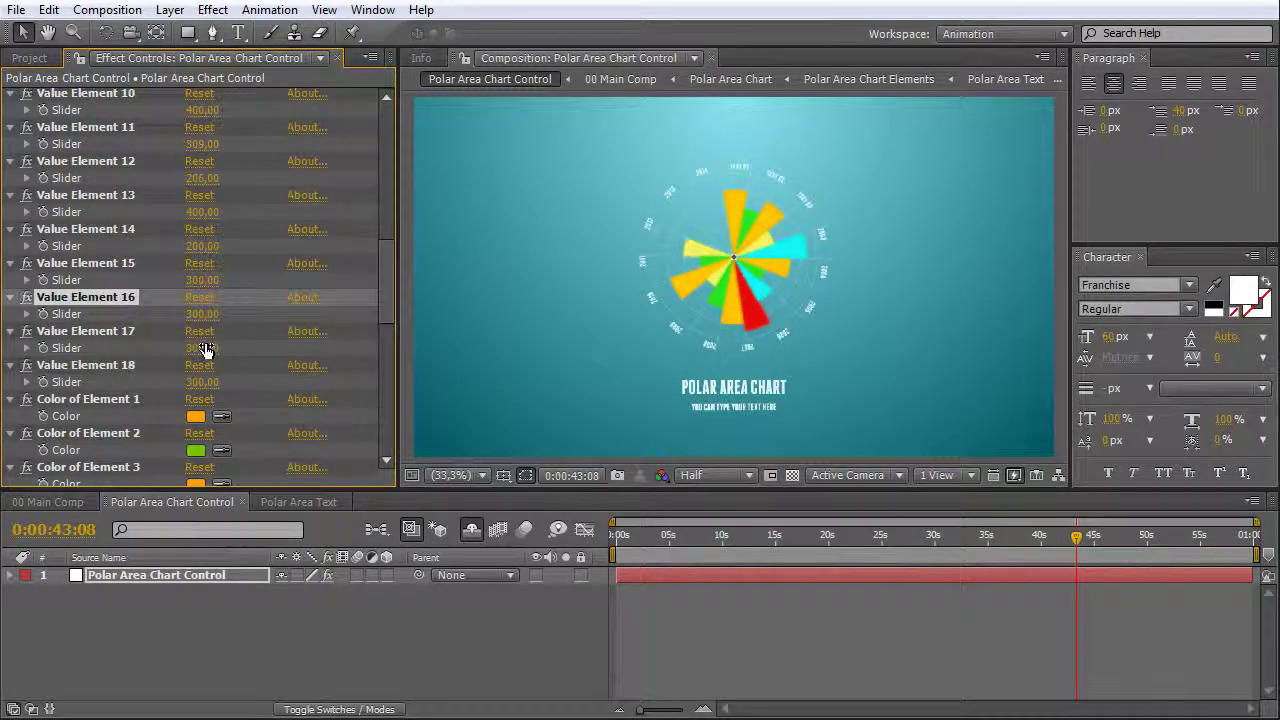
{"action": "left_click", "coordinate": [201, 314]}
{"action": "type", "text": "400"}
{"action": "left_click", "coordinate": [201, 348]}
{"action": "key", "text": "Return"}
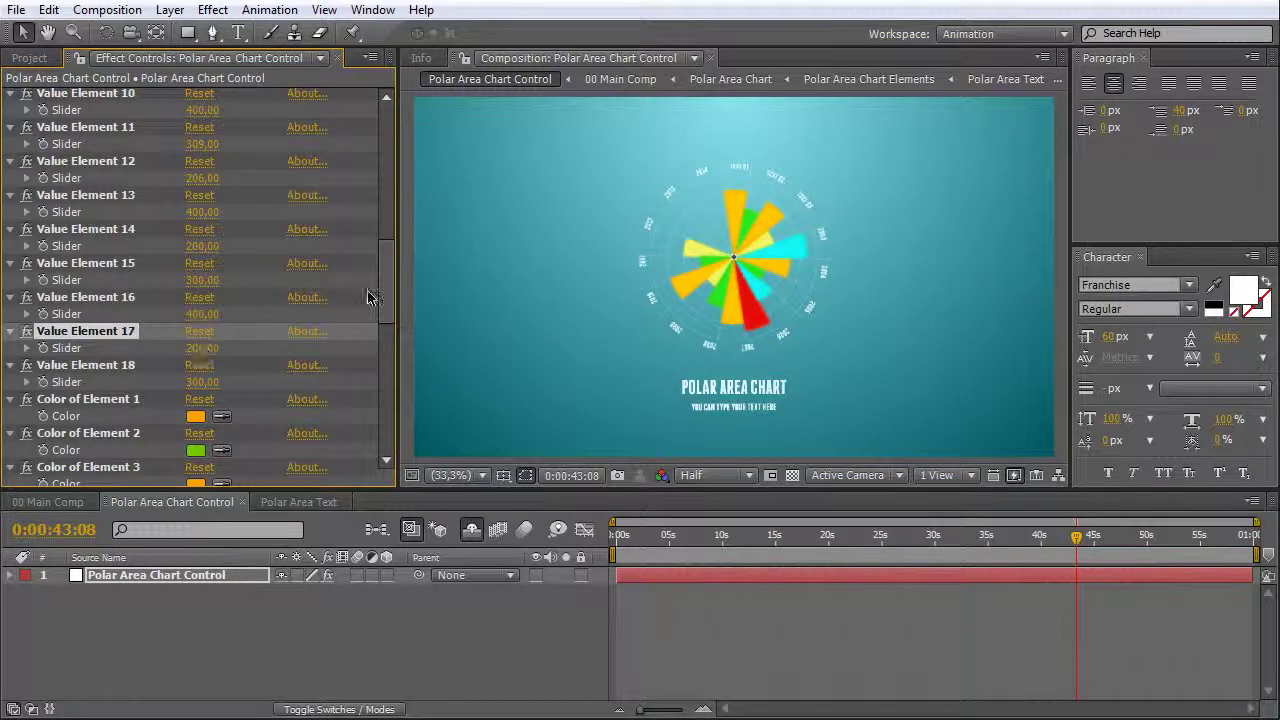
- Make element 16 orange and element 17 green, sampled from elements 13 and 14
{"action": "left_click_drag", "start_coordinate": [386, 330], "coordinate": [405, 425]}
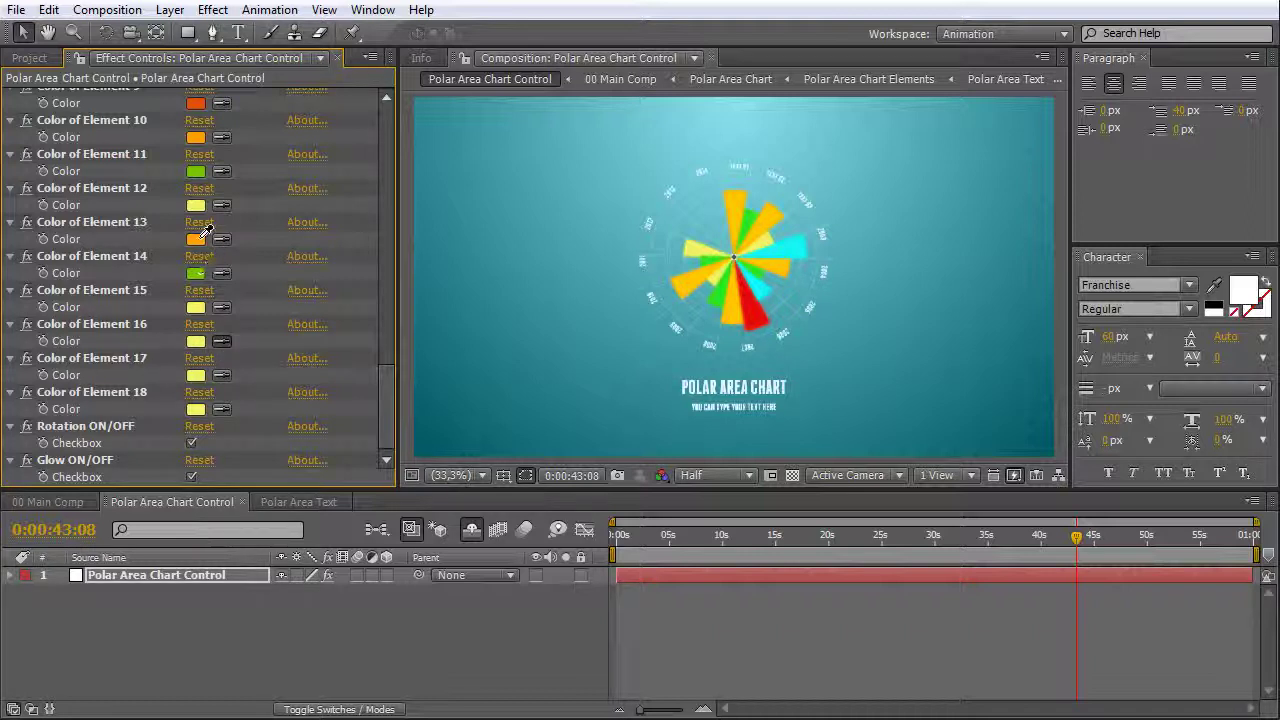
{"action": "left_click", "coordinate": [205, 231]}
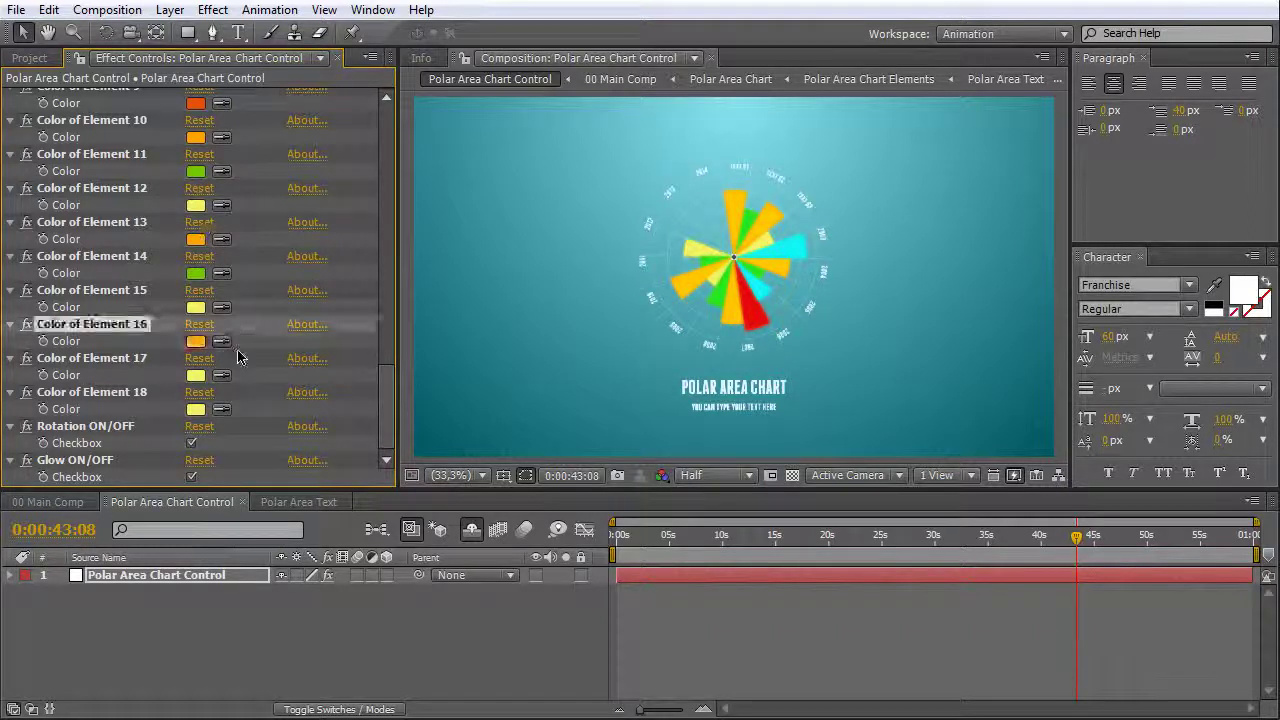
{"action": "left_click", "coordinate": [203, 270]}
{"action": "left_click", "coordinate": [345, 374]}
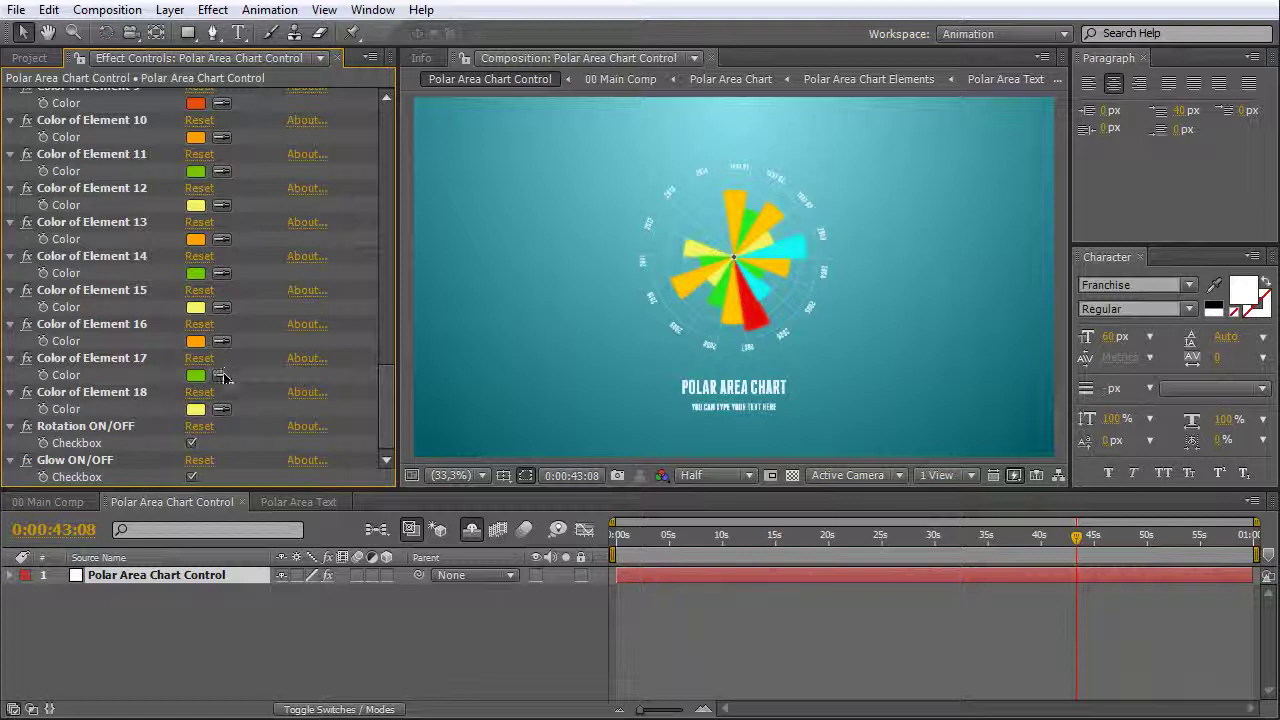
{"action": "scroll", "coordinate": [224, 376], "scroll_direction": "up", "scroll_amount": 5}
- Open the Polar Area Chart comp, then its nested Polar Area Chart Elements precomp
{"action": "left_click", "coordinate": [29, 57]}
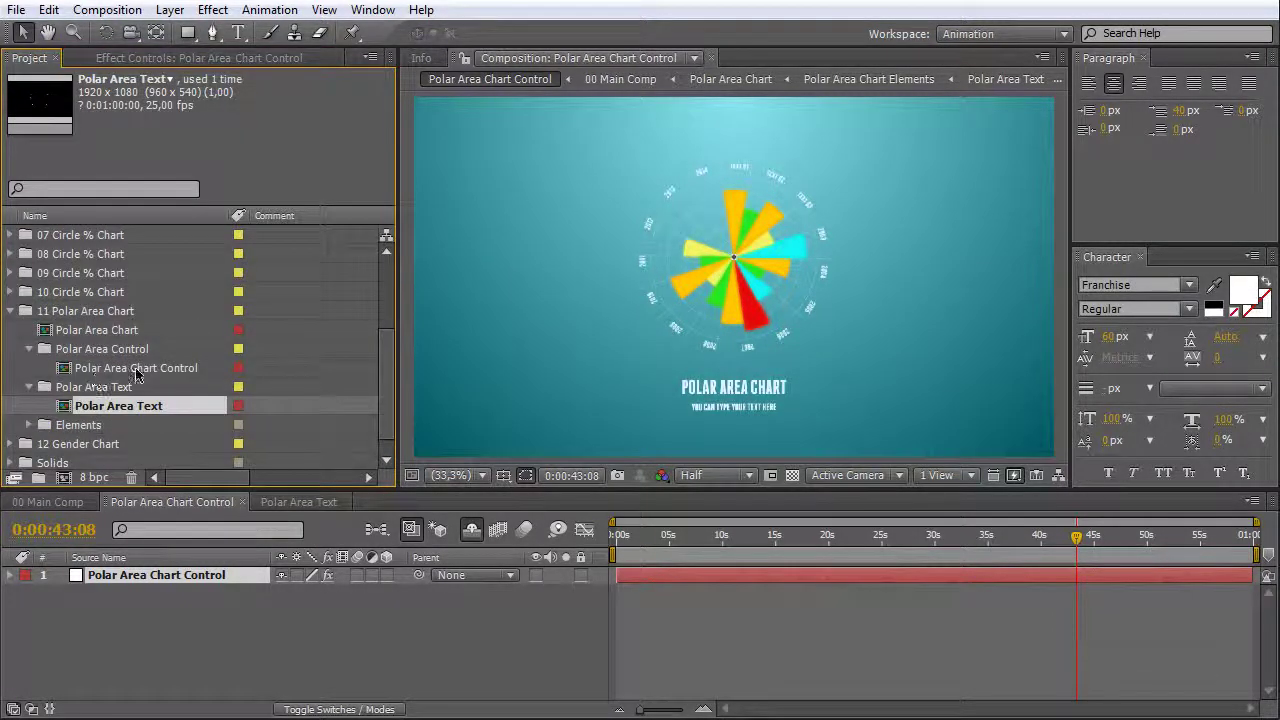
{"action": "double_click", "coordinate": [94, 330]}
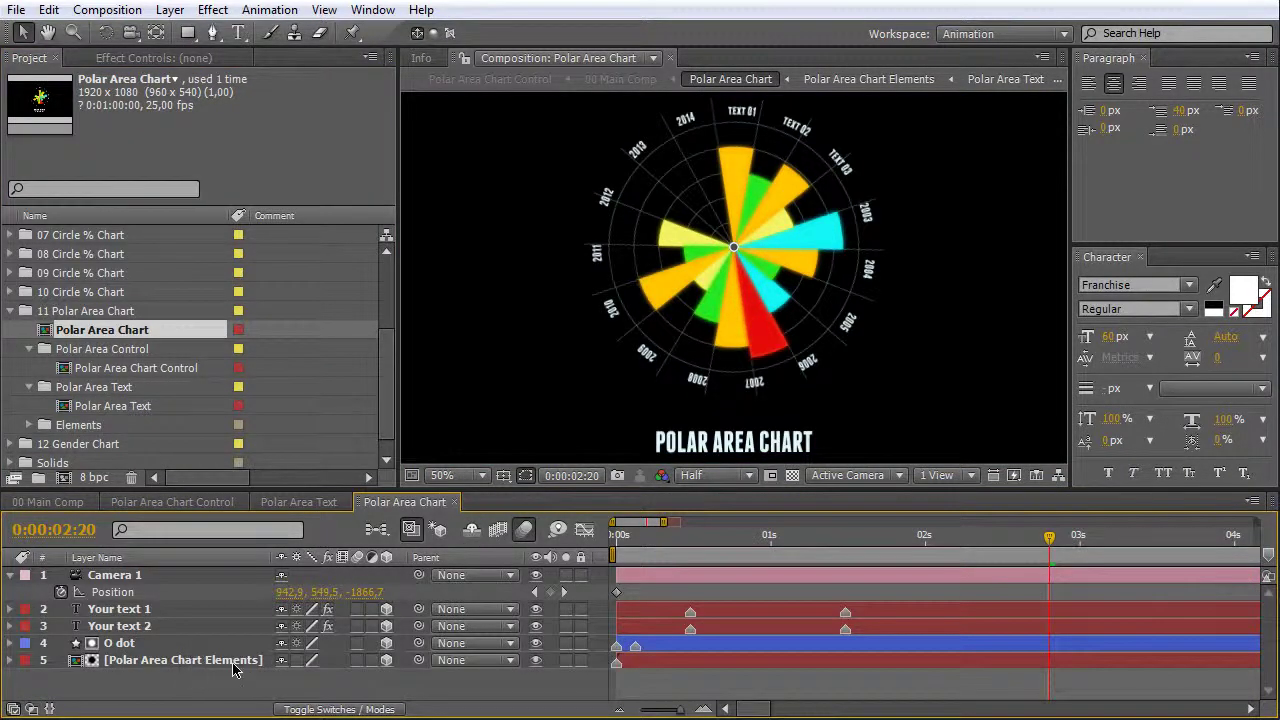
{"action": "double_click", "coordinate": [218, 662]}
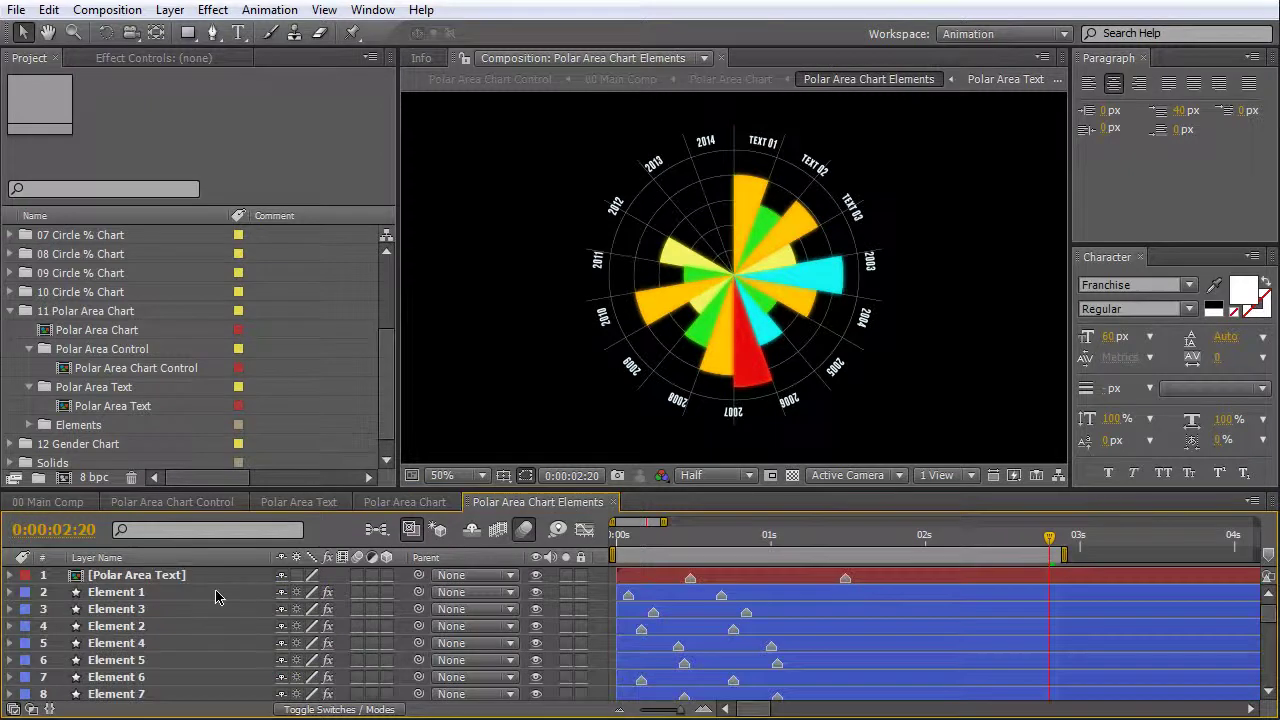
{"action": "scroll", "coordinate": [175, 645], "scroll_direction": "down", "scroll_amount": 3}
{"action": "scroll", "coordinate": [178, 648], "scroll_direction": "up", "scroll_amount": 3}
- With the Timeline maximized, duplicate Element 15 into Elements 16, 17 and 18, ordered directly below it
{"action": "key", "text": "grave"}
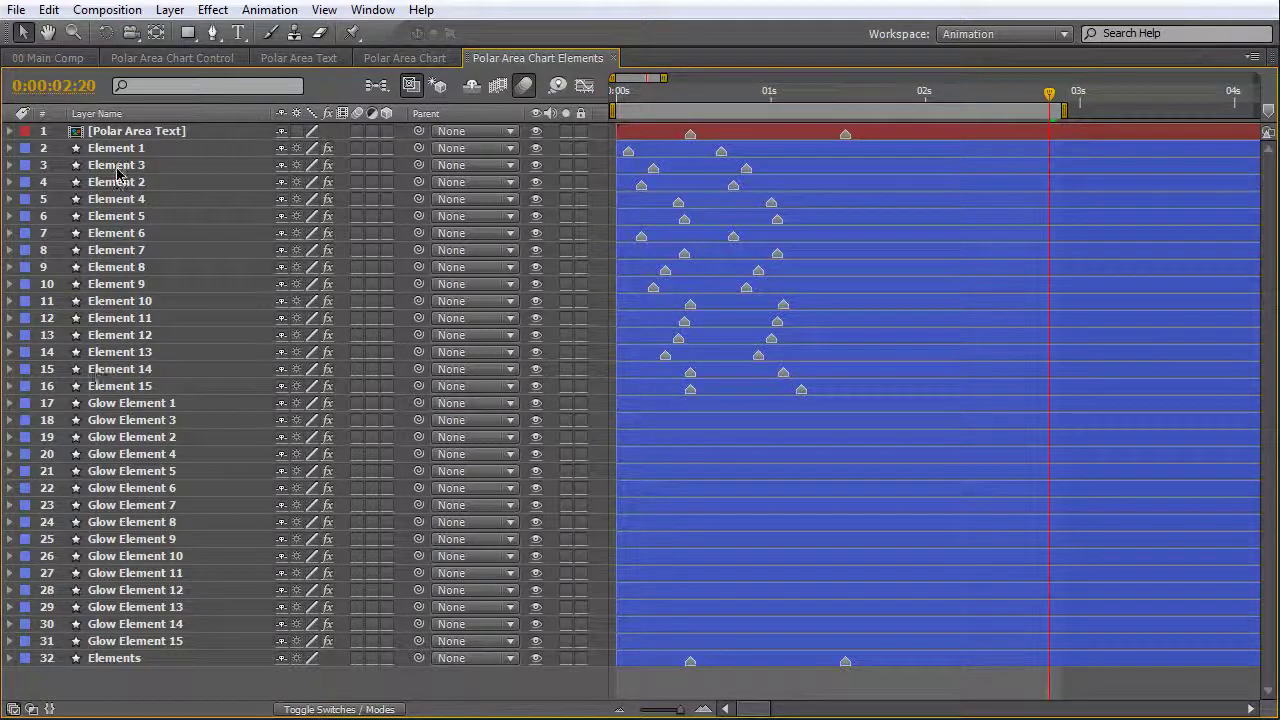
{"action": "left_click", "coordinate": [190, 389]}
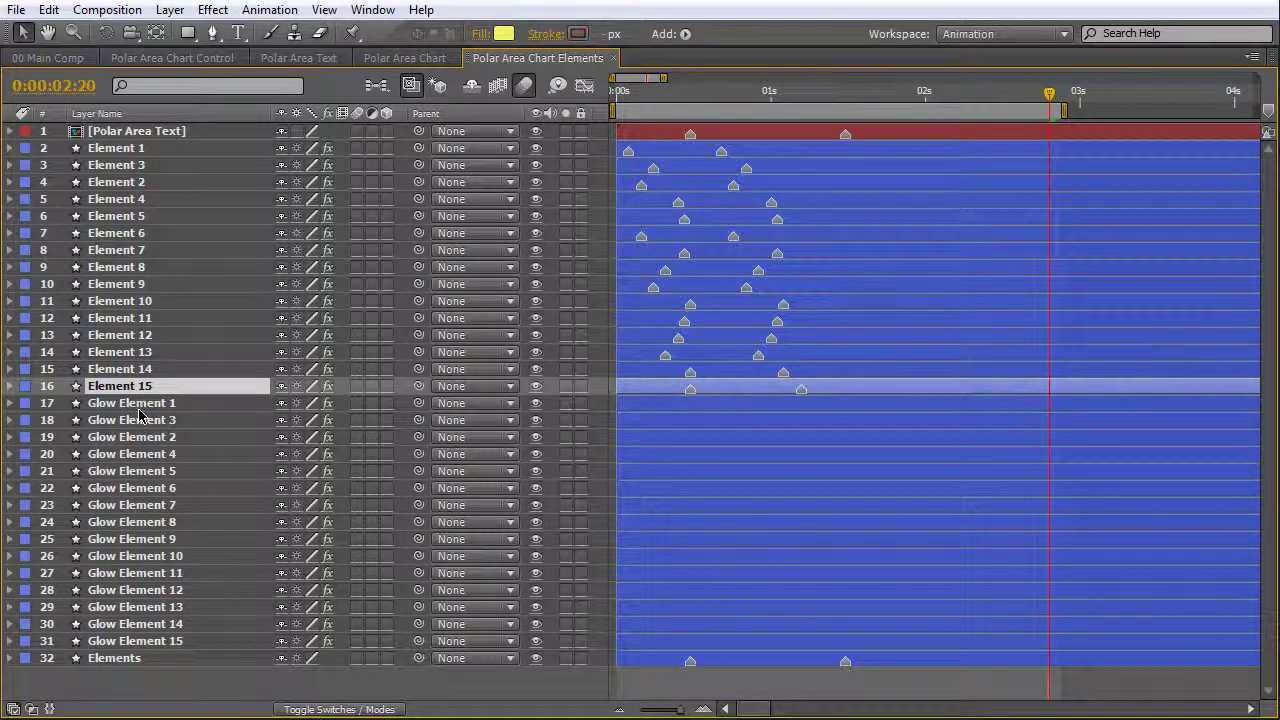
{"action": "key", "text": "ctrl+d"}
{"action": "key", "text": "ctrl+d"}
{"action": "key", "text": "ctrl+d"}
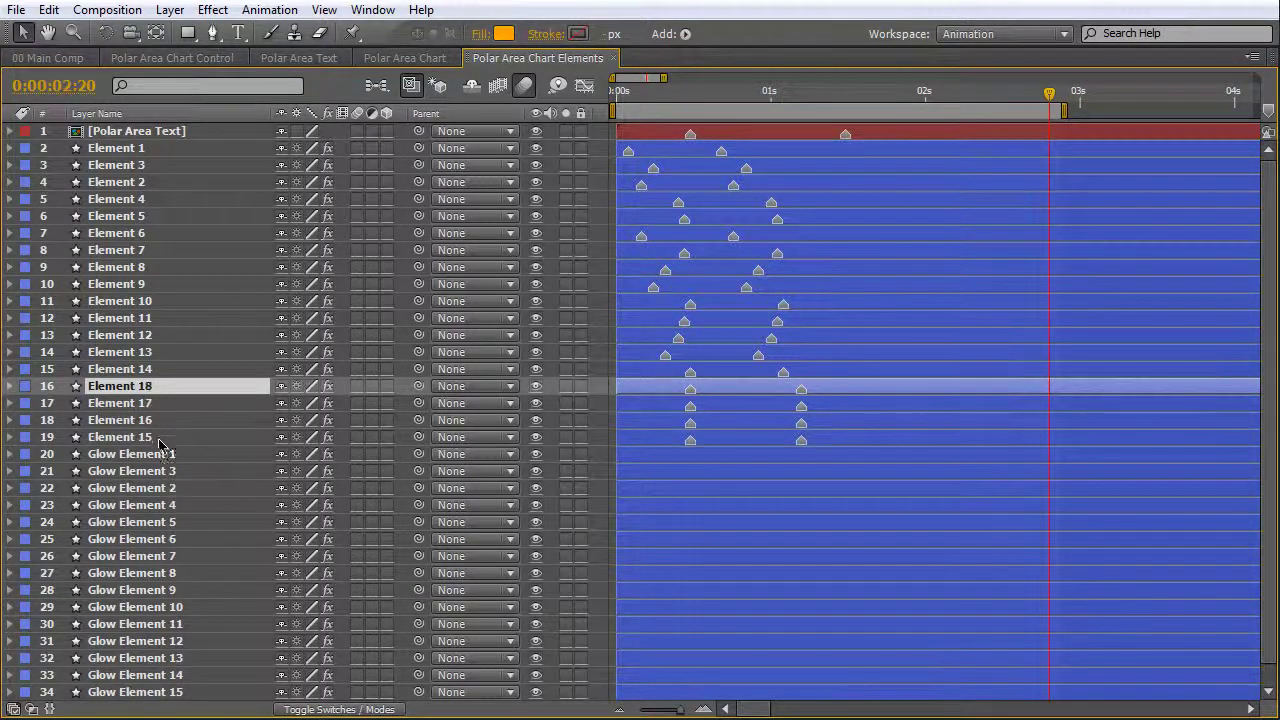
{"action": "left_click_drag", "start_coordinate": [152, 428], "coordinate": [160, 446]}
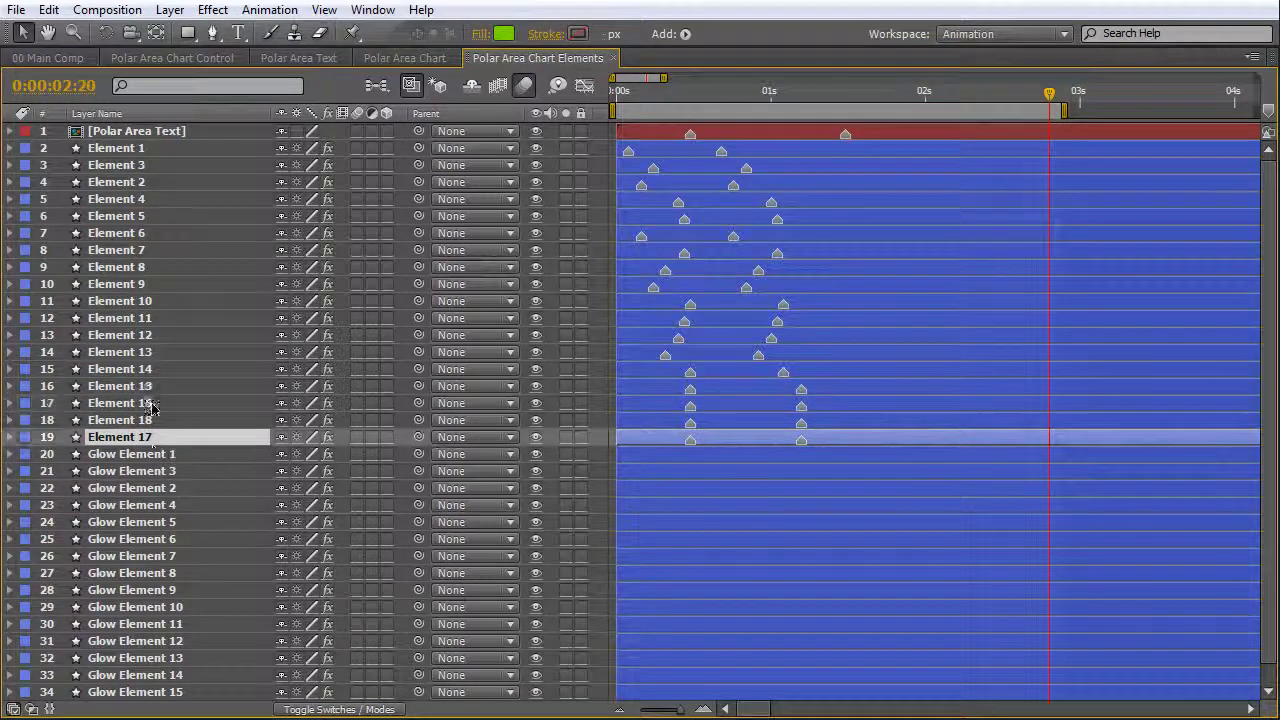
{"action": "left_click_drag", "start_coordinate": [152, 392], "coordinate": [171, 450]}
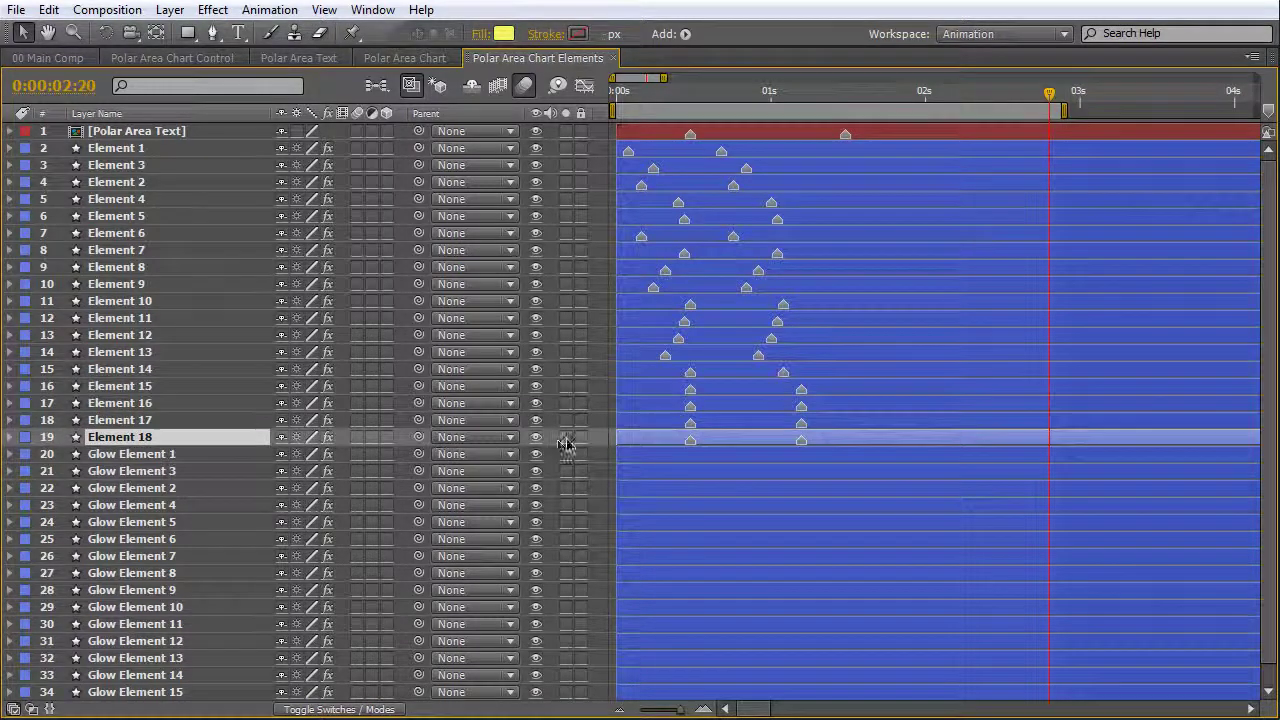
{"action": "key", "text": "F2"}
- Duplicate Glow Element 15 into Glow Elements 16, 17 and 18, ordered right after it
{"action": "scroll", "coordinate": [229, 608], "scroll_direction": "down", "scroll_amount": 1}
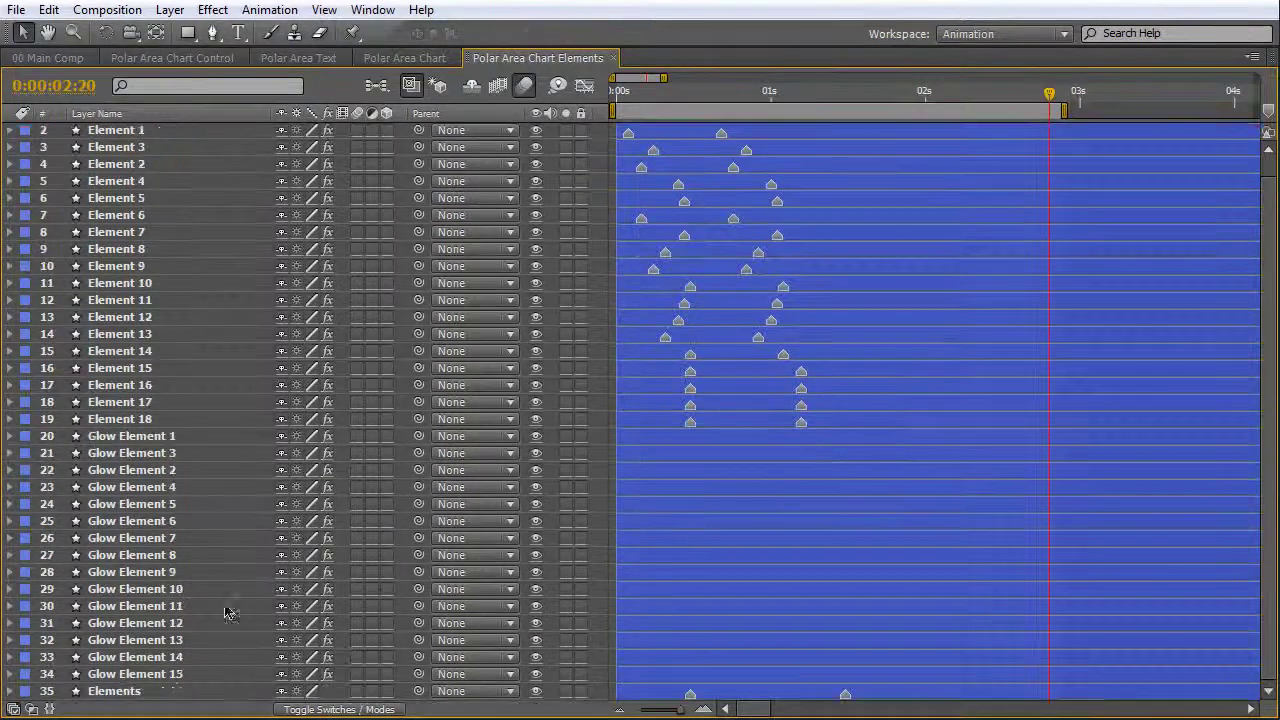
{"action": "left_click", "coordinate": [162, 674]}
{"action": "key", "text": "ctrl+d"}
{"action": "key", "text": "ctrl+d"}
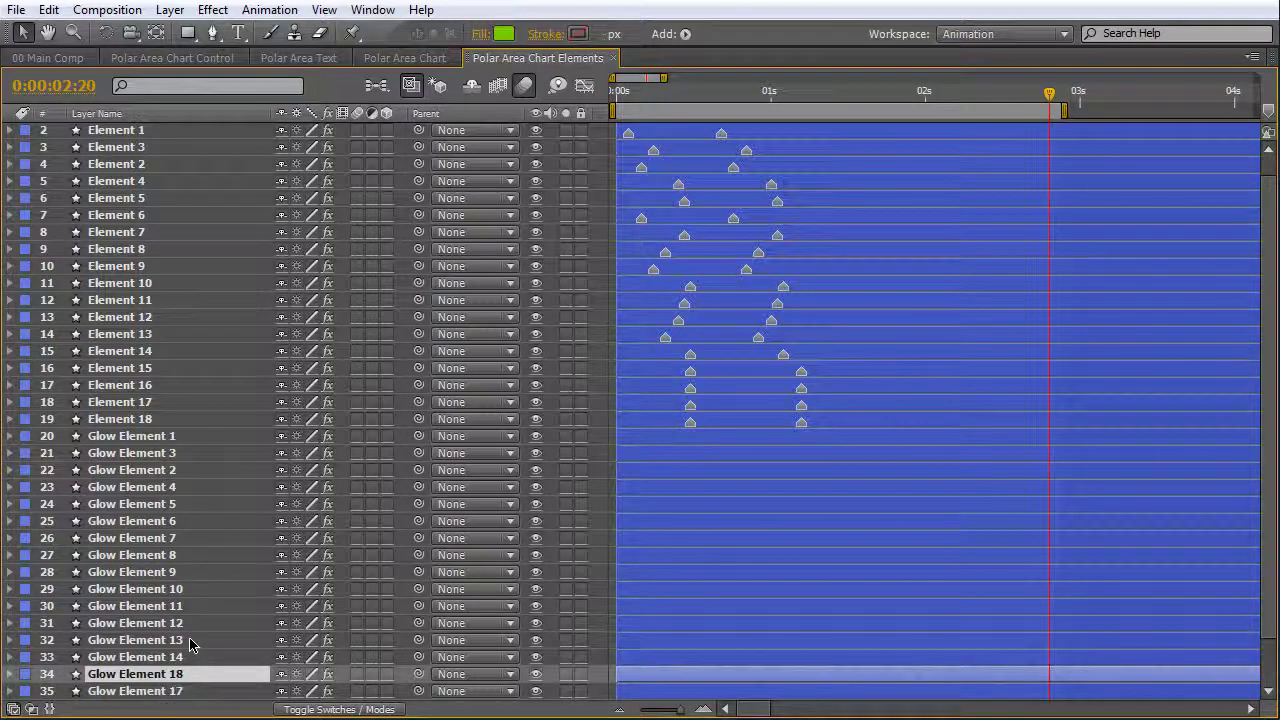
{"action": "scroll", "coordinate": [190, 645], "scroll_direction": "down", "scroll_amount": 3}
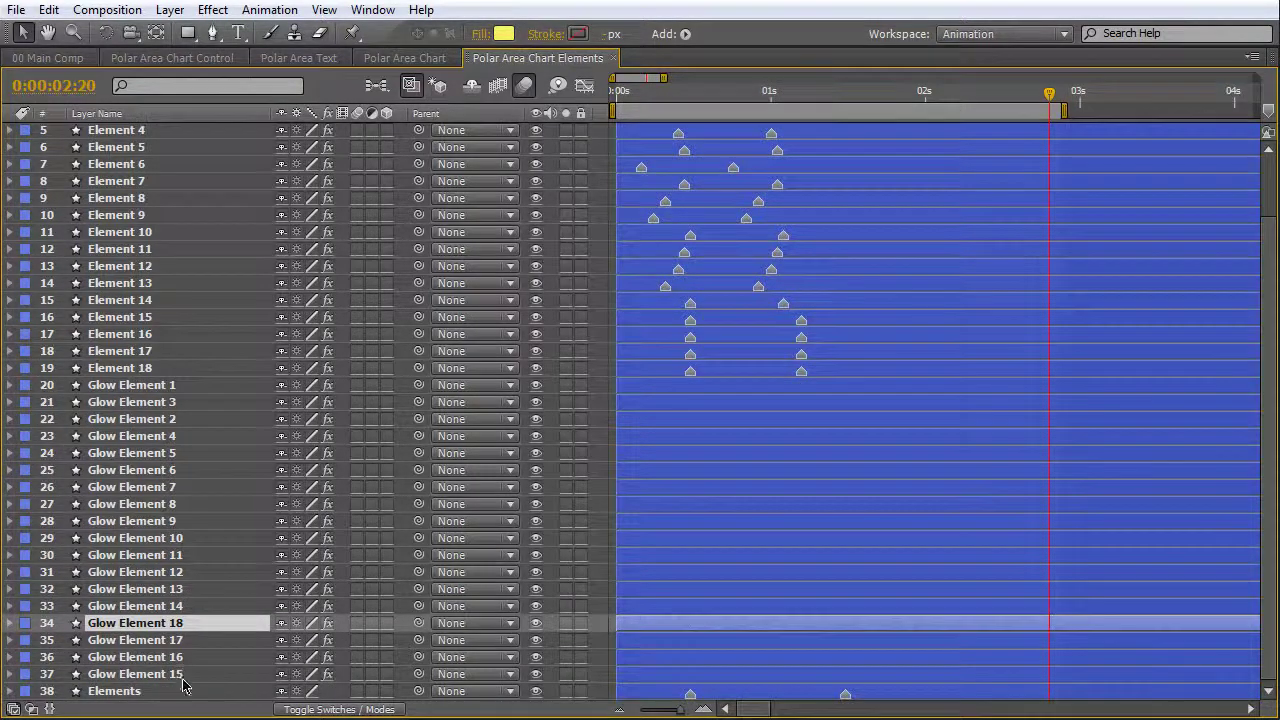
{"action": "left_click_drag", "start_coordinate": [183, 657], "coordinate": [188, 686]}
{"action": "left_click_drag", "start_coordinate": [185, 640], "coordinate": [188, 688]}
{"action": "left_click_drag", "start_coordinate": [185, 623], "coordinate": [192, 689]}
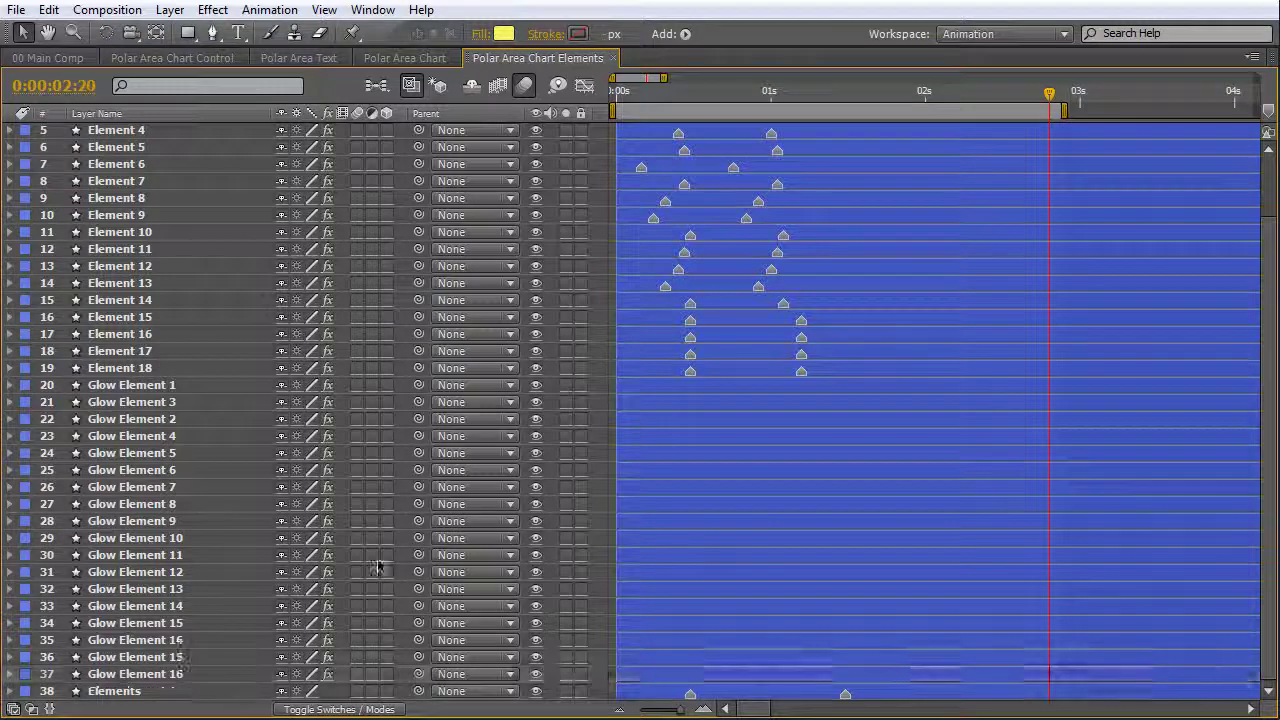
- Return to the Polar Area Chart Control comp with the normal panel layout restored
{"action": "scroll", "coordinate": [270, 475], "scroll_direction": "up", "scroll_amount": 3}
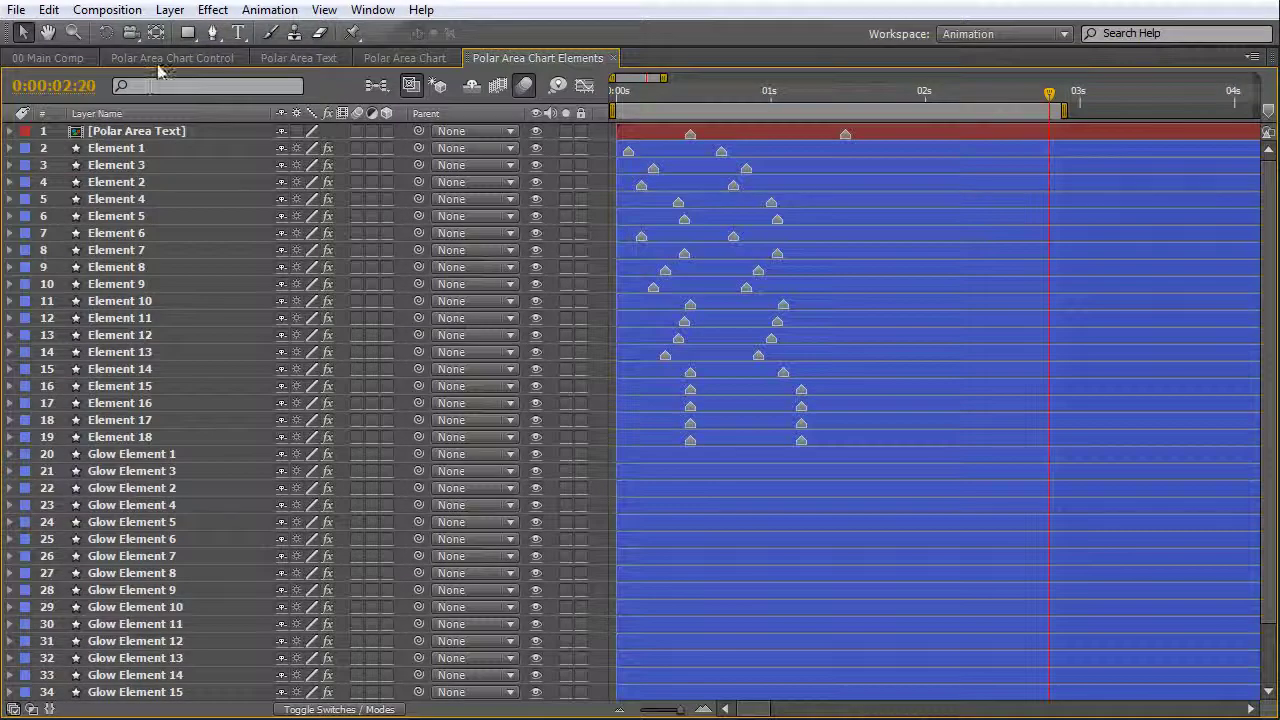
{"action": "left_click", "coordinate": [170, 58]}
{"action": "key", "text": "grave"}
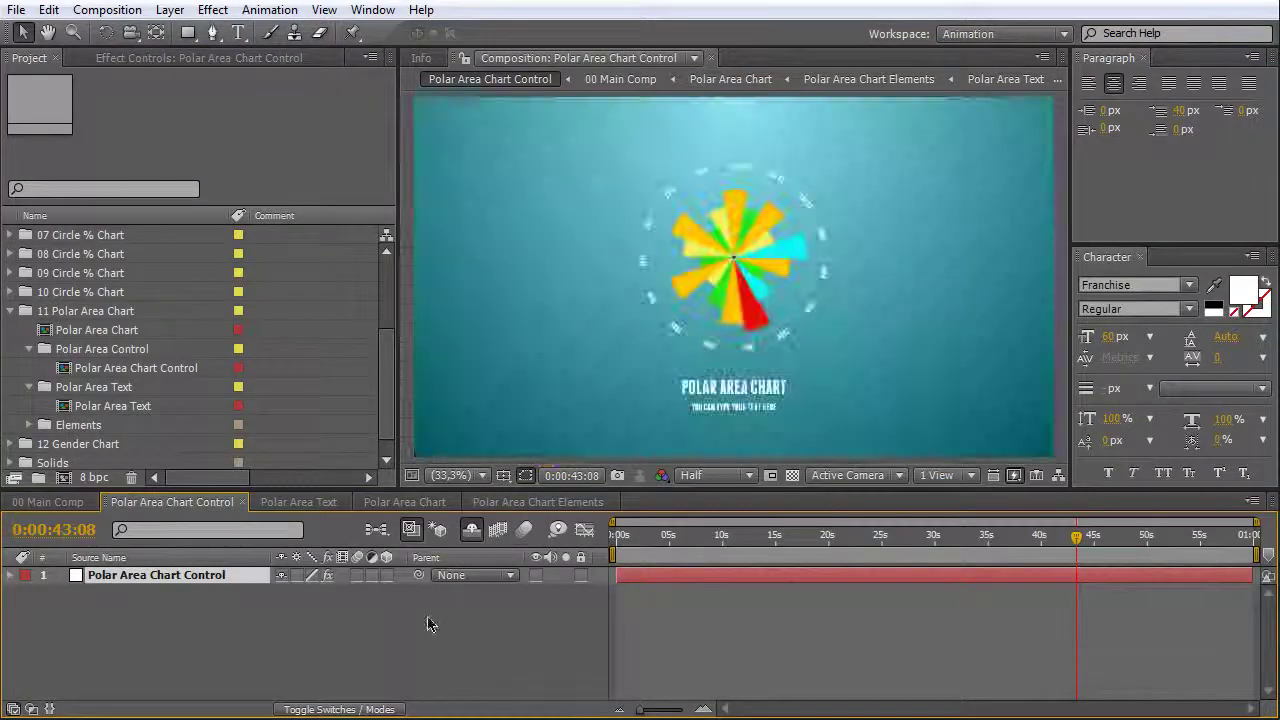